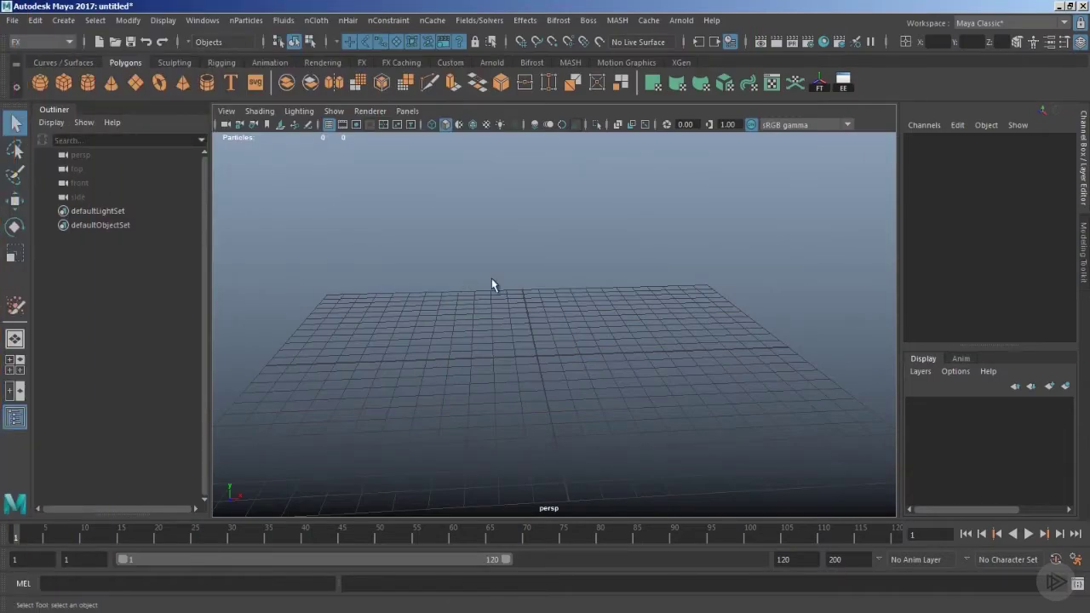
Step: Create an nParticle emitter of type Volume with a Cube shape and a rate of 100 particles per second
scroll(445, 290, "up", 1)
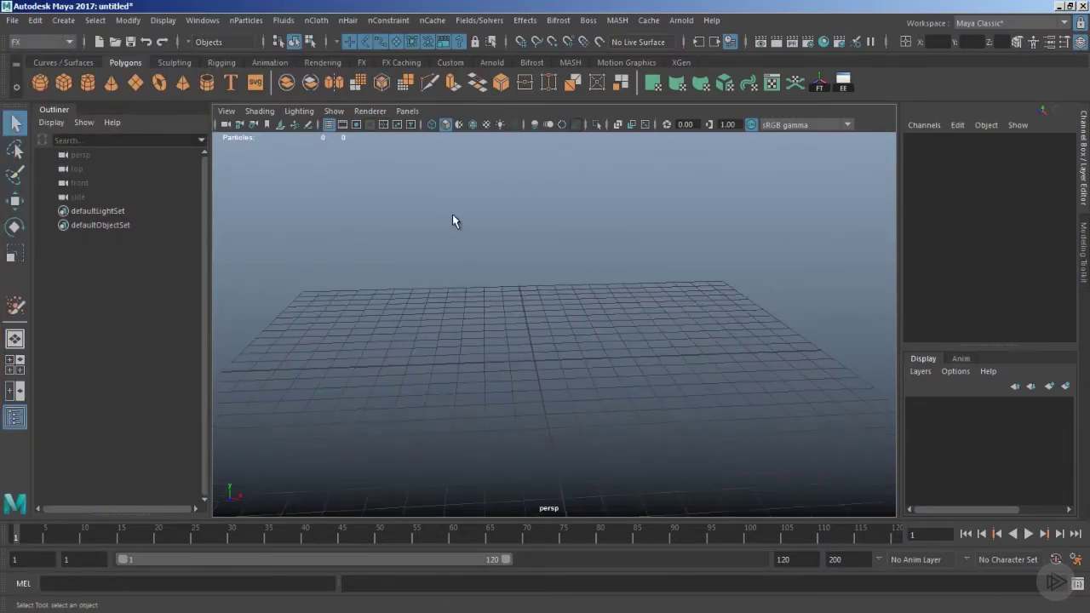
left_click(246, 21)
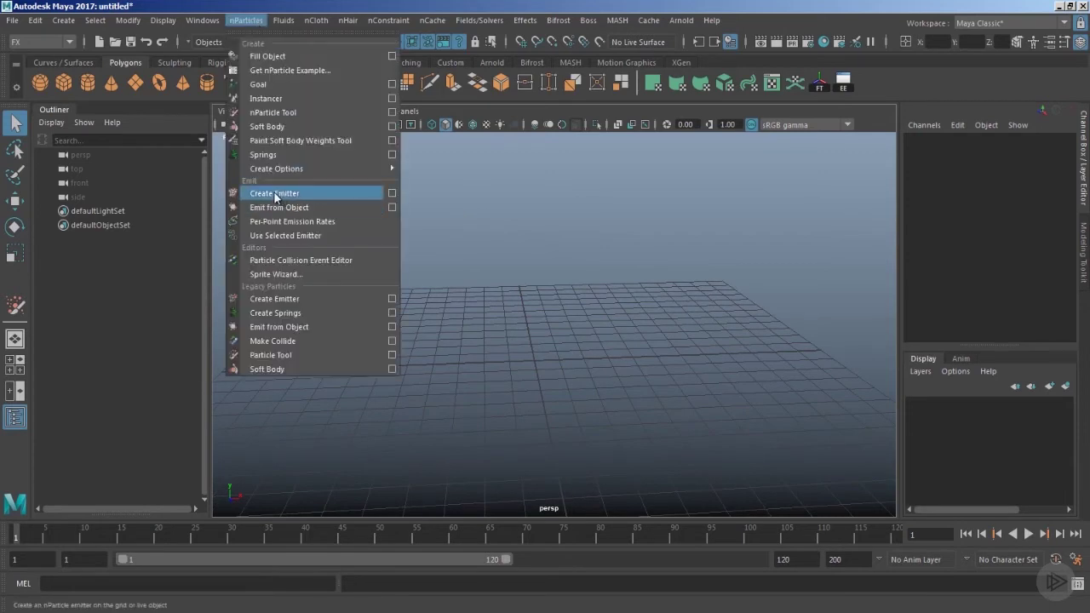
left_click(393, 194)
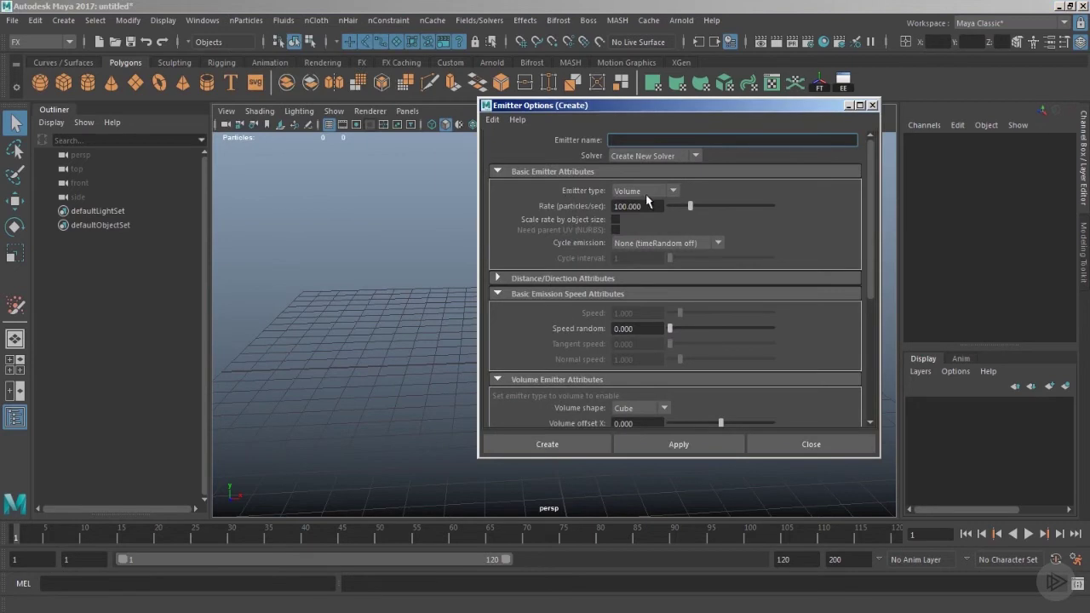
left_click(566, 441)
Step: Raise the emitter straight up along Y to about 6.4 units above the grid
left_click_drag(618, 413, 585, 392, "alt")
key("f")
key("w")
left_click_drag(557, 327, 619, 381, "alt")
left_click_drag(537, 314, 537, 273)
left_click_drag(562, 326, 578, 290, "alt")
left_click_drag(462, 299, 511, 194, "alt")
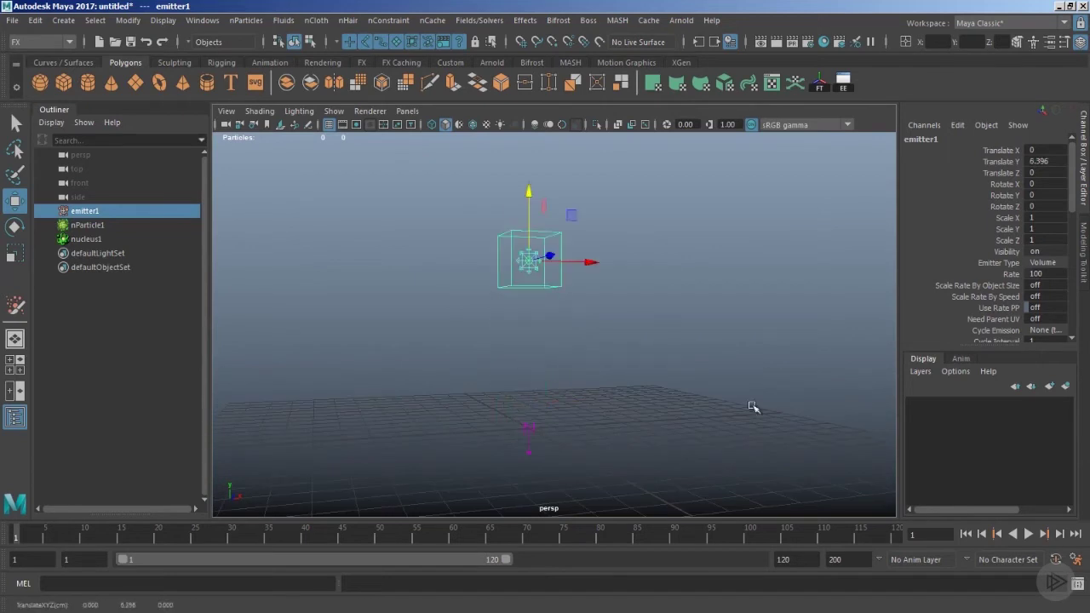
Step: Play the particle simulation, stop it, and look at the emission from the raised volume emitter
left_click(1028, 533)
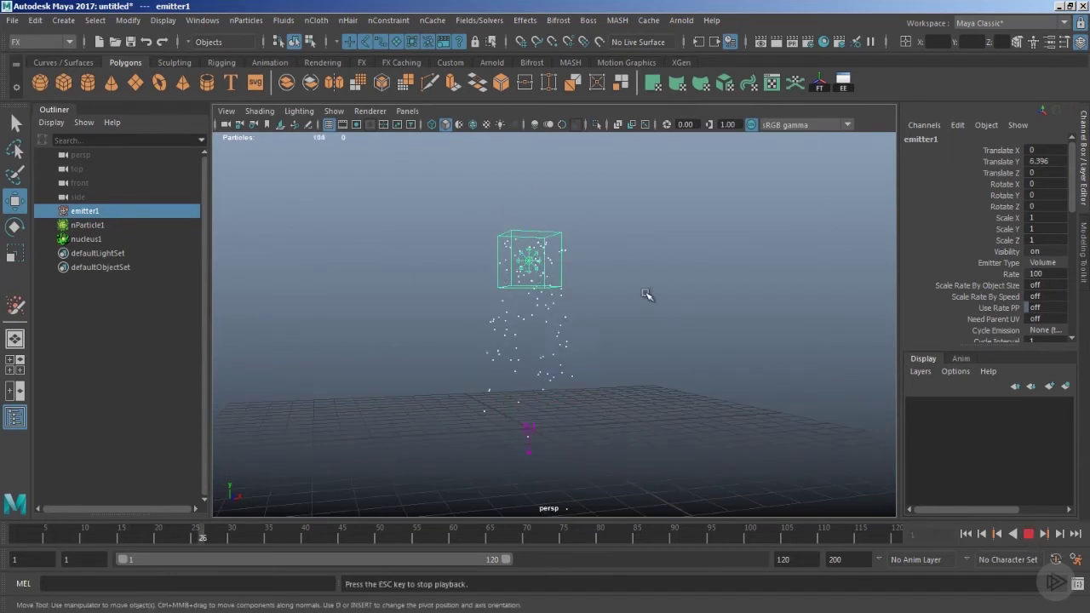
key("Escape")
left_click_drag(638, 282, 596, 335, "alt")
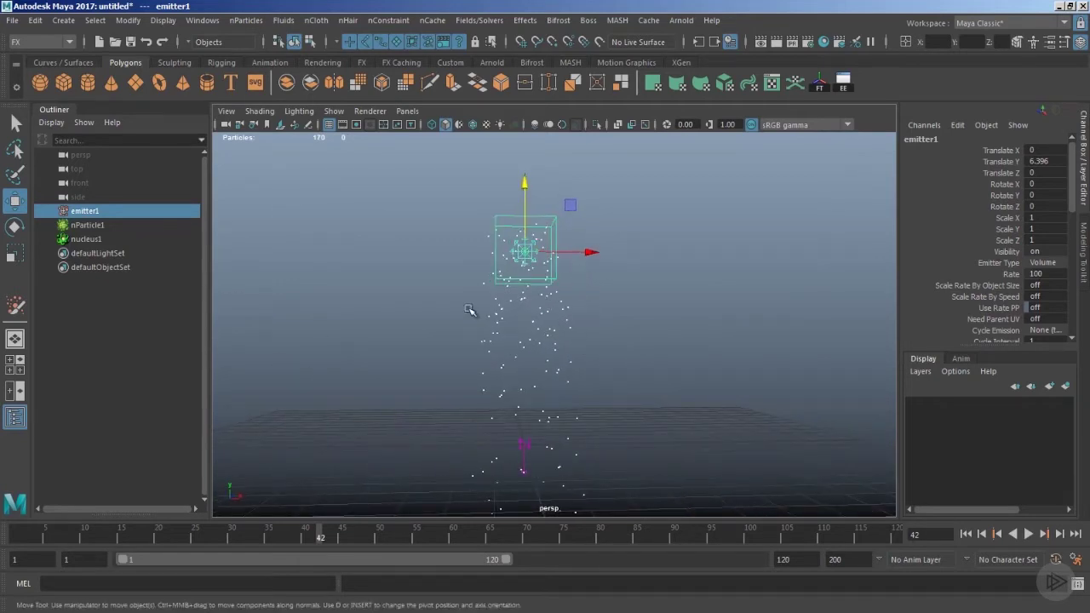
Step: Enable Ignore Solver Gravity in the dynamic properties of nParticle1's shape and close its attributes
left_click(612, 348)
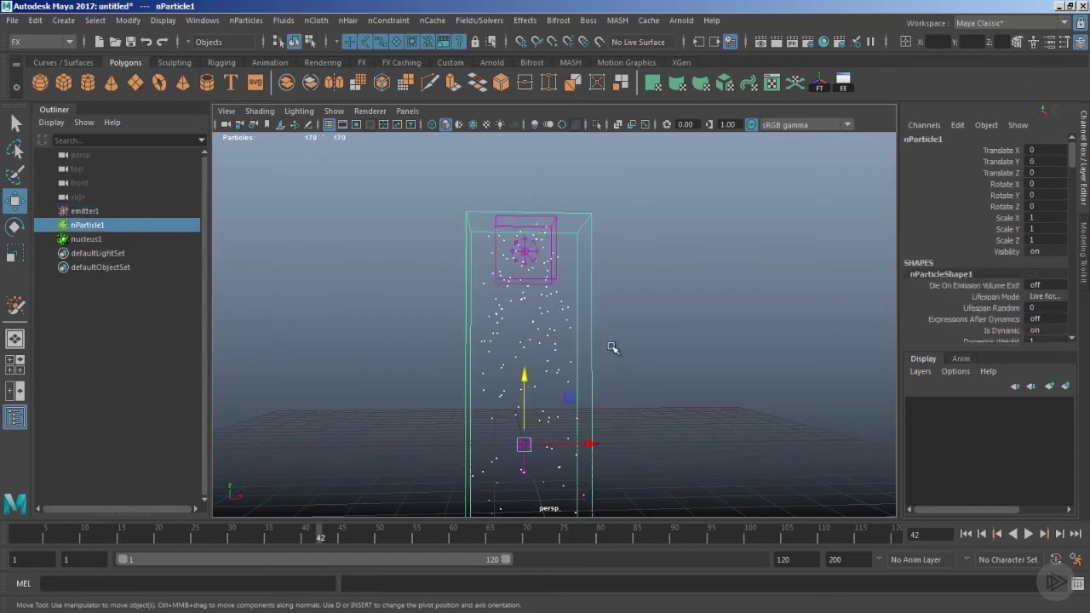
key("ctrl+a")
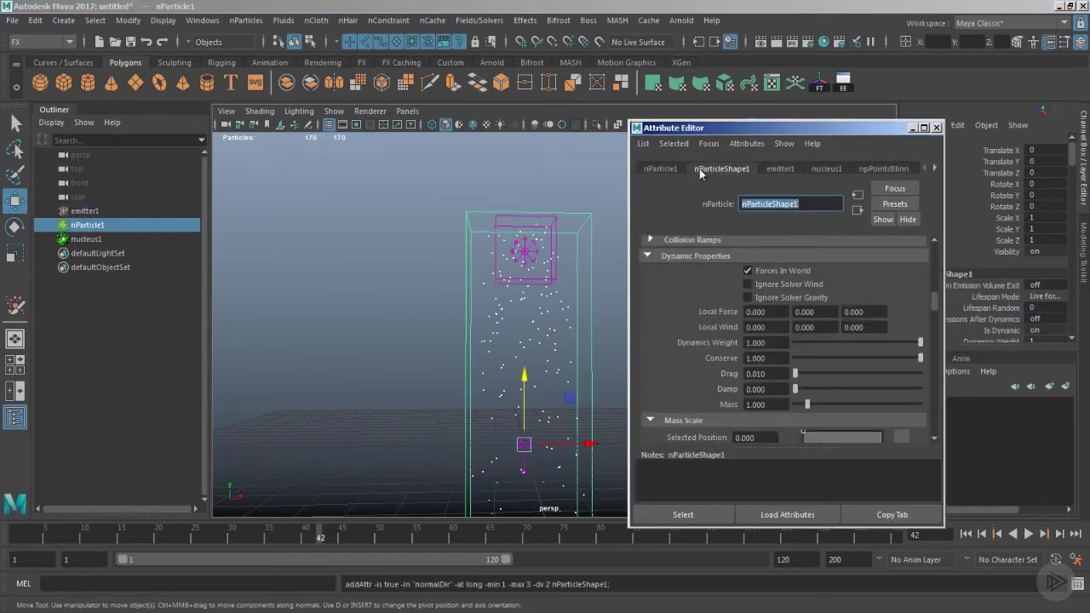
left_click(936, 126)
Step: Replay the simulation from frame 1, stop it, and inspect how the particles spread around the cube emitter
left_click(966, 534)
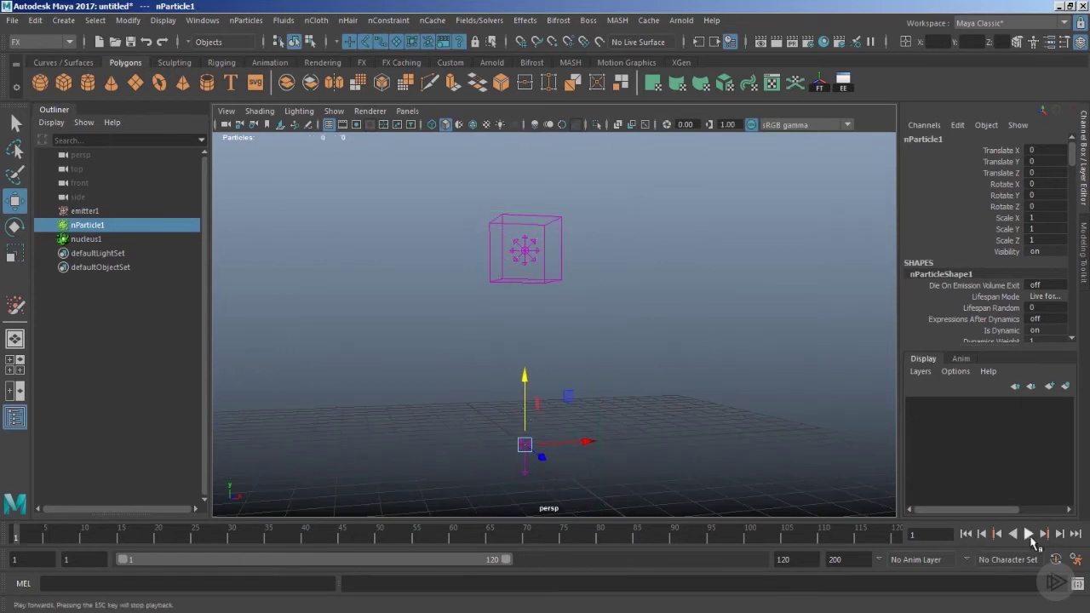
left_click(1027, 534)
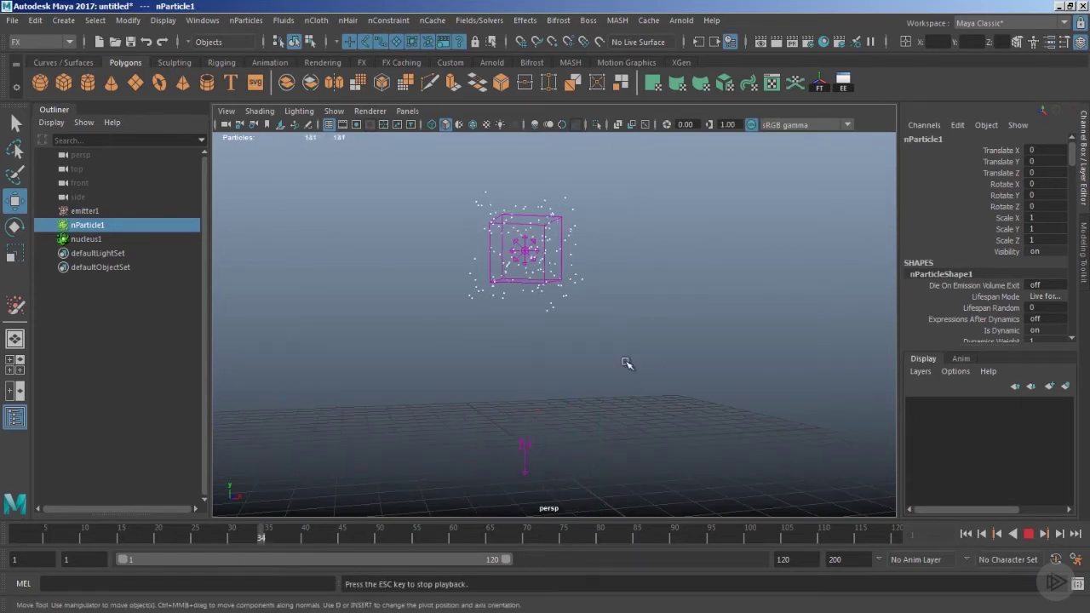
key("Escape")
left_click_drag(650, 314, 608, 387, "alt")
right_click_drag(608, 387, 623, 380, "alt")
left_click_drag(624, 381, 588, 261, "alt")
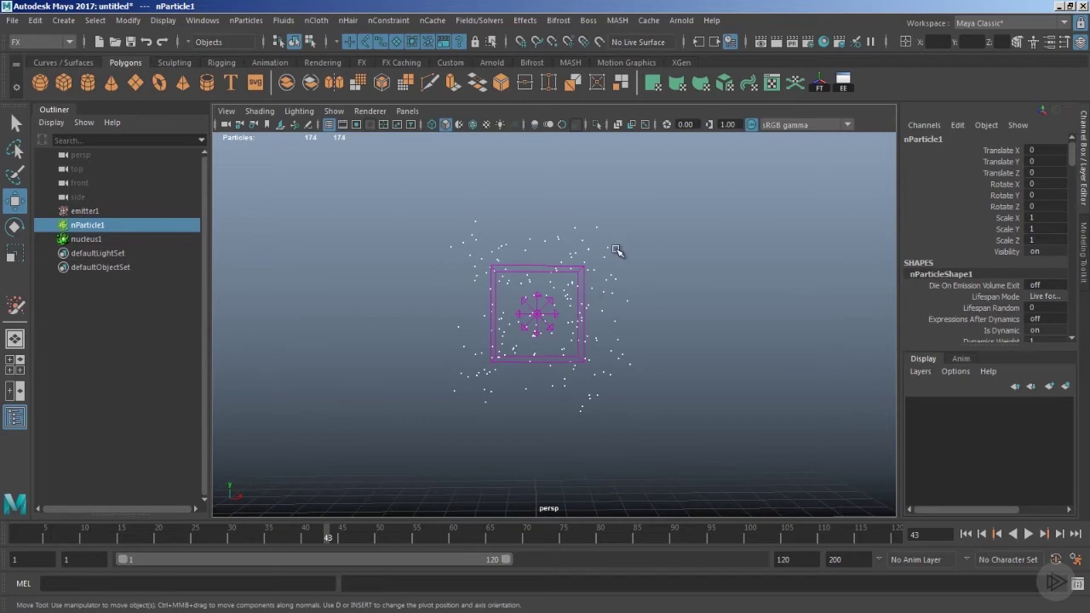
left_click_drag(605, 260, 594, 379, "alt")
Step: Show emitter1's attributes in the Attribute Editor, placed beside the emitter so the cube stays visible
left_click(89, 210)
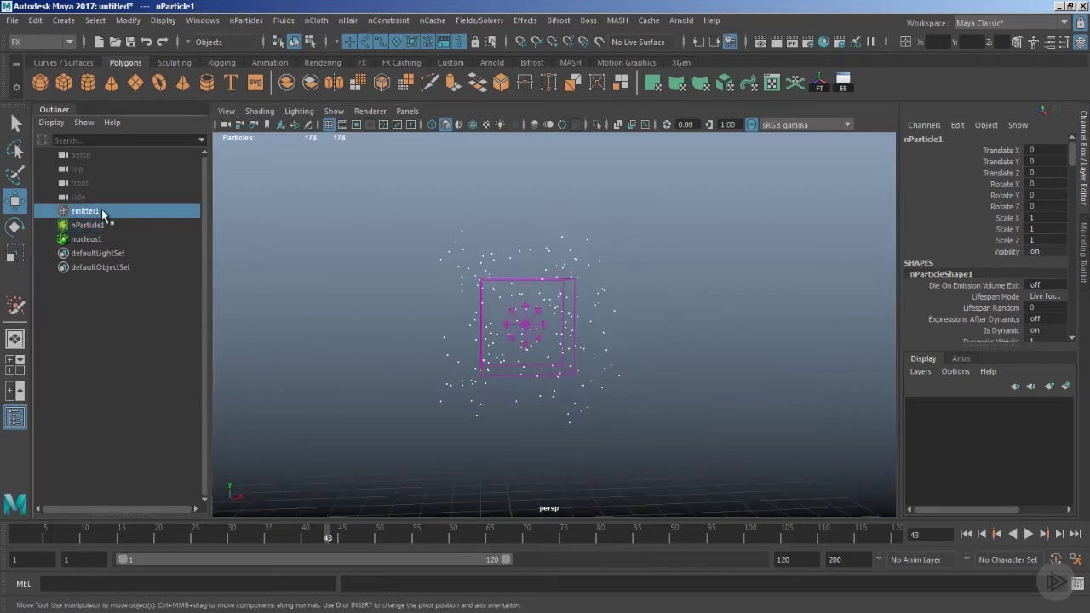
key("ctrl+a")
left_click_drag(520, 334, 502, 351, "alt")
left_click_drag(802, 149, 883, 147)
scroll(848, 332, "up", 5)
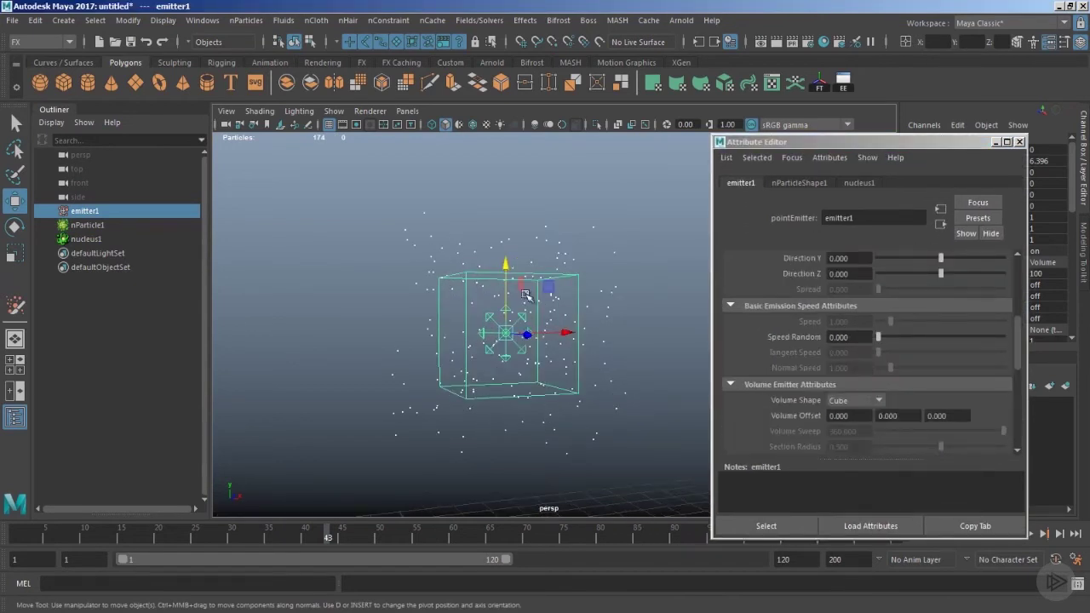
left_click(506, 267)
scroll(596, 318, "up", 1)
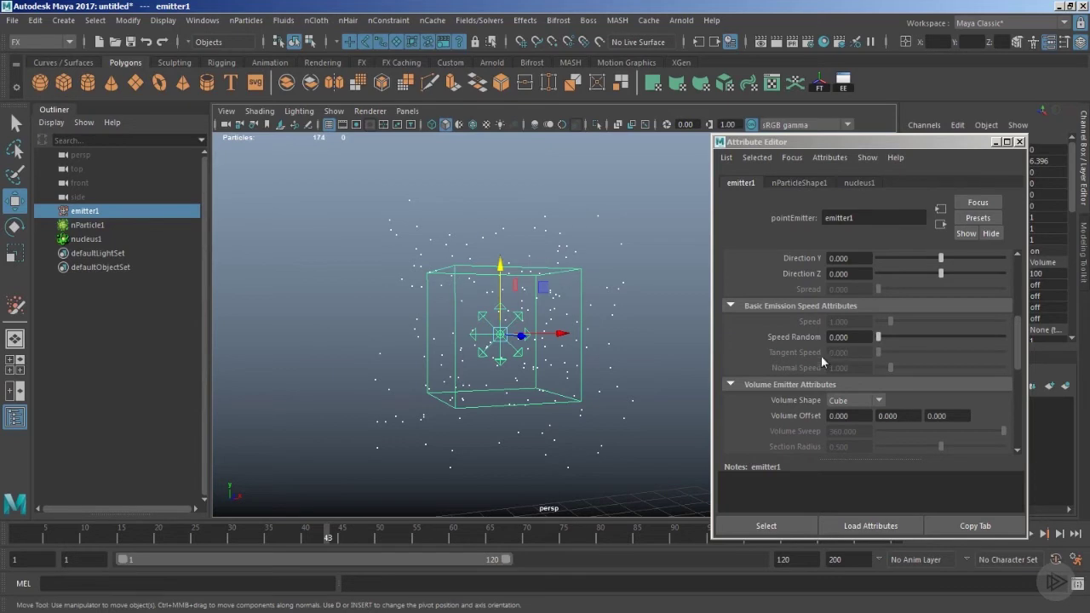
Step: Examine the emitter's Volume Speed and Volume Emitter attributes alongside the cube volume and its speed arrows
scroll(793, 363, "down", 3)
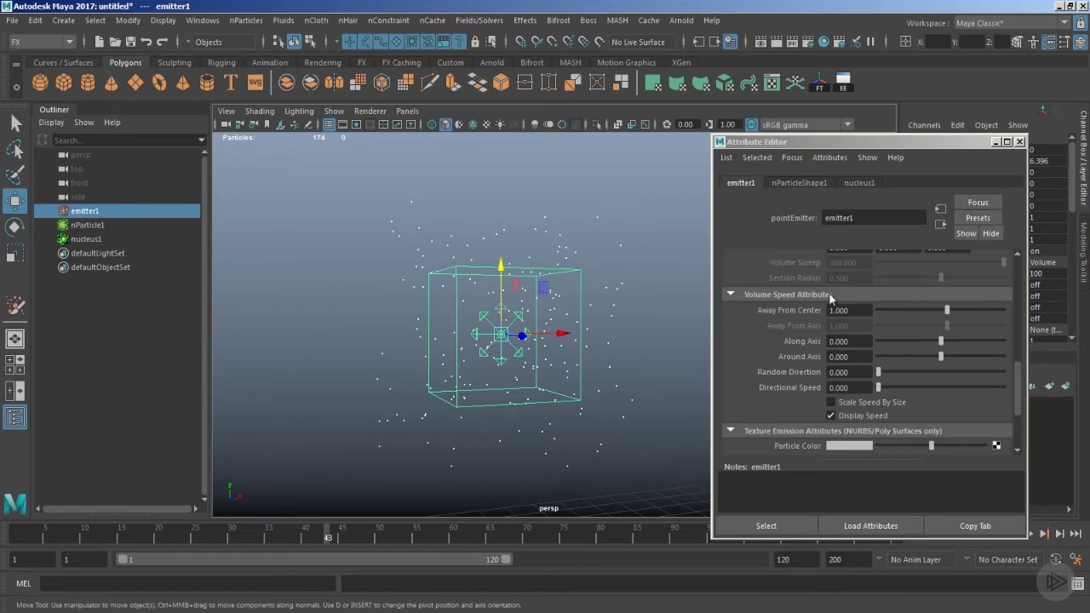
mouse_move(613, 365)
left_mouse_down("alt")
mouse_move(584, 355)
mouse_move(615, 349)
left_mouse_up("alt")
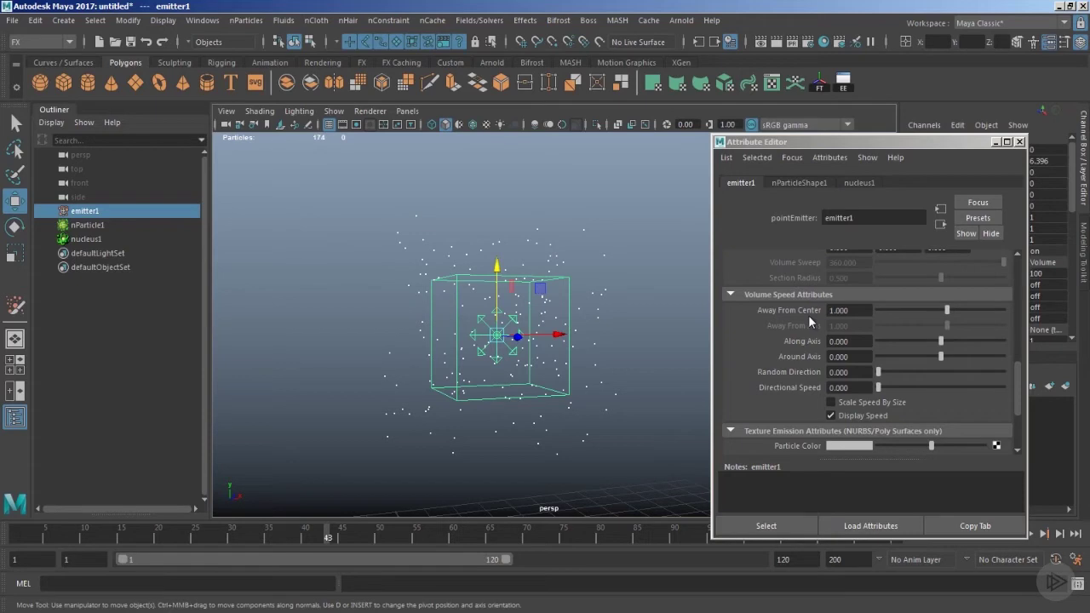
middle_click_drag(585, 388, 582, 410, "alt")
scroll(582, 410, "down", 1)
scroll(819, 369, "up", 3)
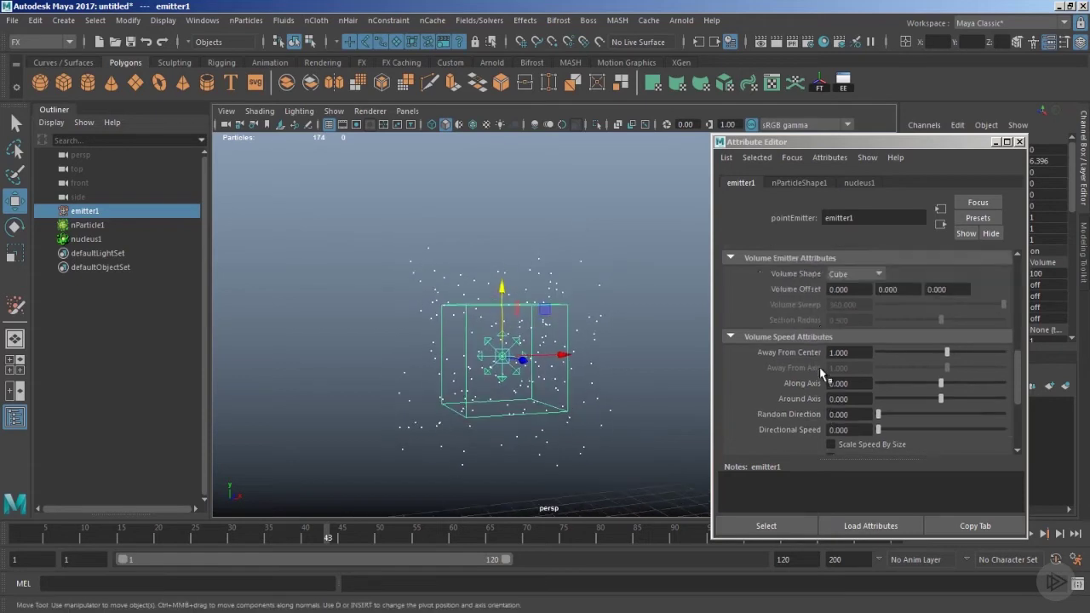
right_click_drag(582, 371, 606, 374, "alt")
middle_click_drag(618, 364, 628, 329, "alt")
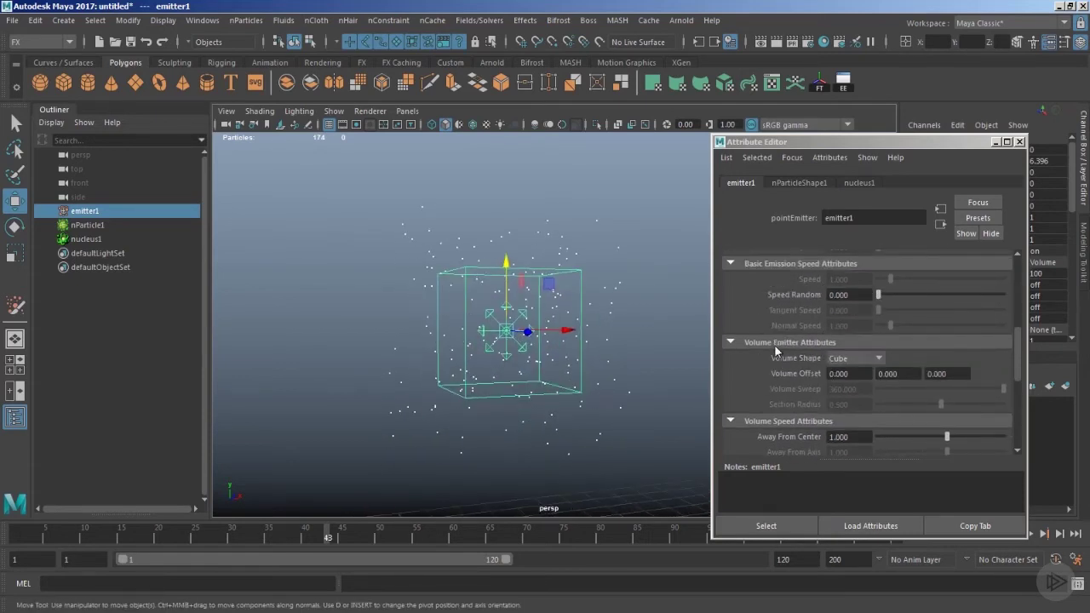
left_click_drag(594, 349, 590, 309, "alt")
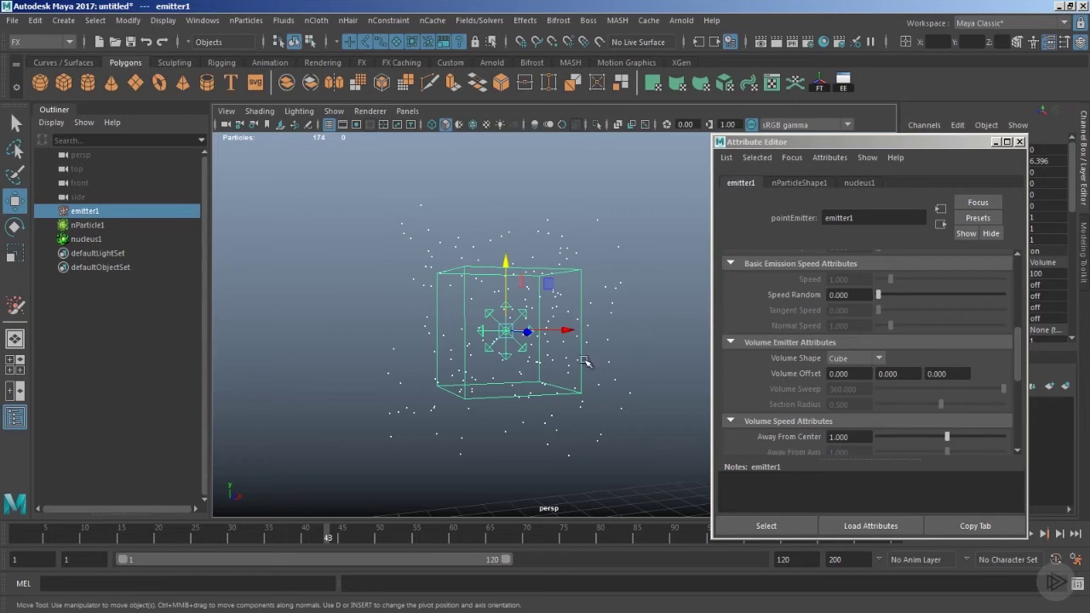
Step: Try the Sphere, Cylinder, Cone and Torus volume shapes on emitter1 in turn, and return the shape to Cube
left_click(854, 359)
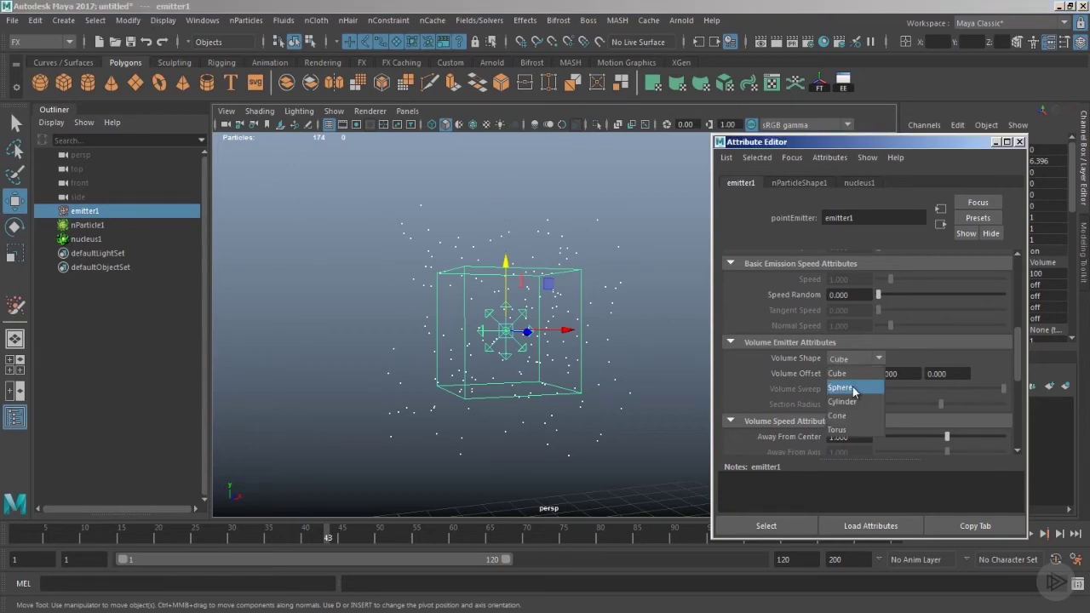
left_click(854, 389)
left_click(865, 361)
left_click(856, 401)
left_click(857, 362)
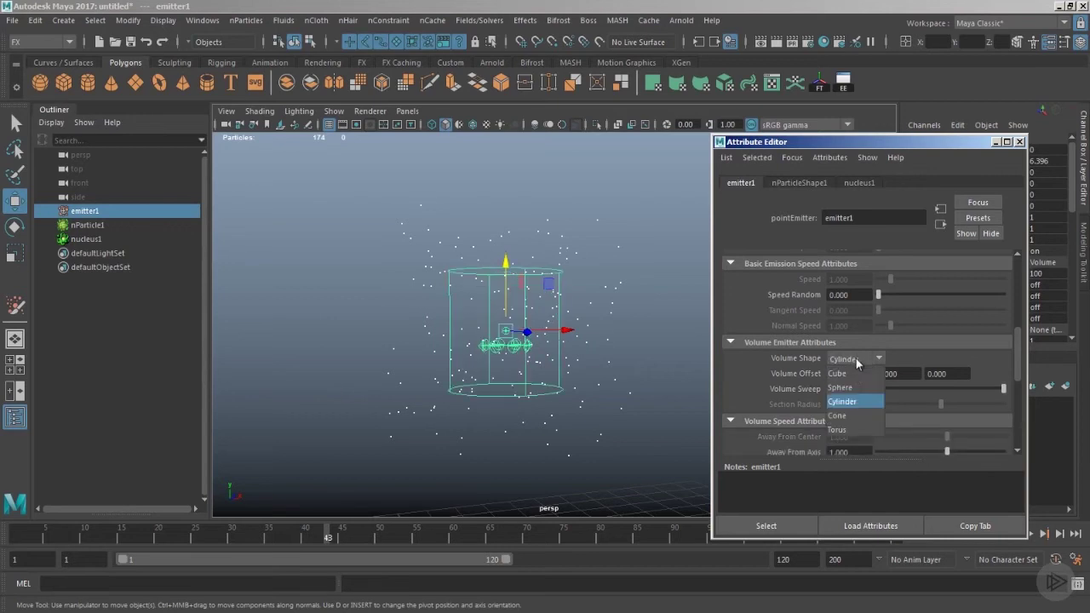
left_click(855, 415)
left_click(854, 361)
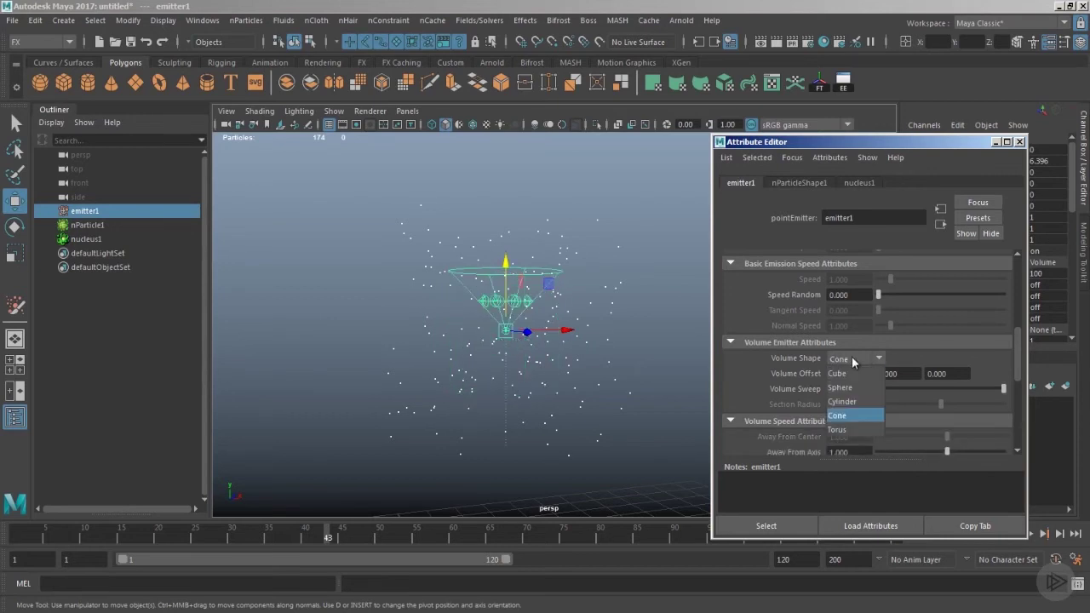
left_click(850, 431)
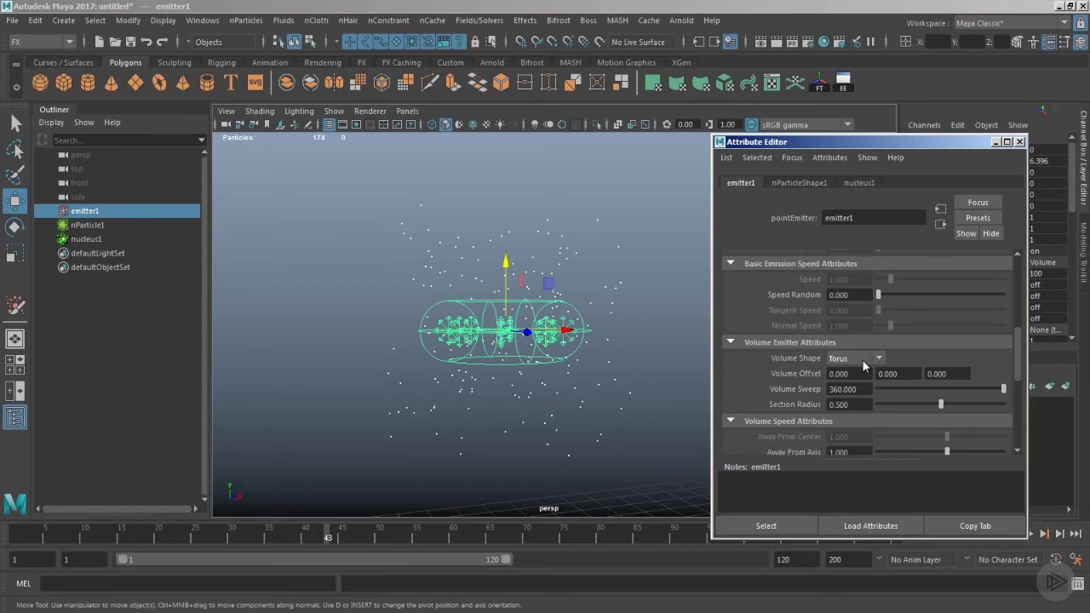
scroll(852, 357, "down", 5)
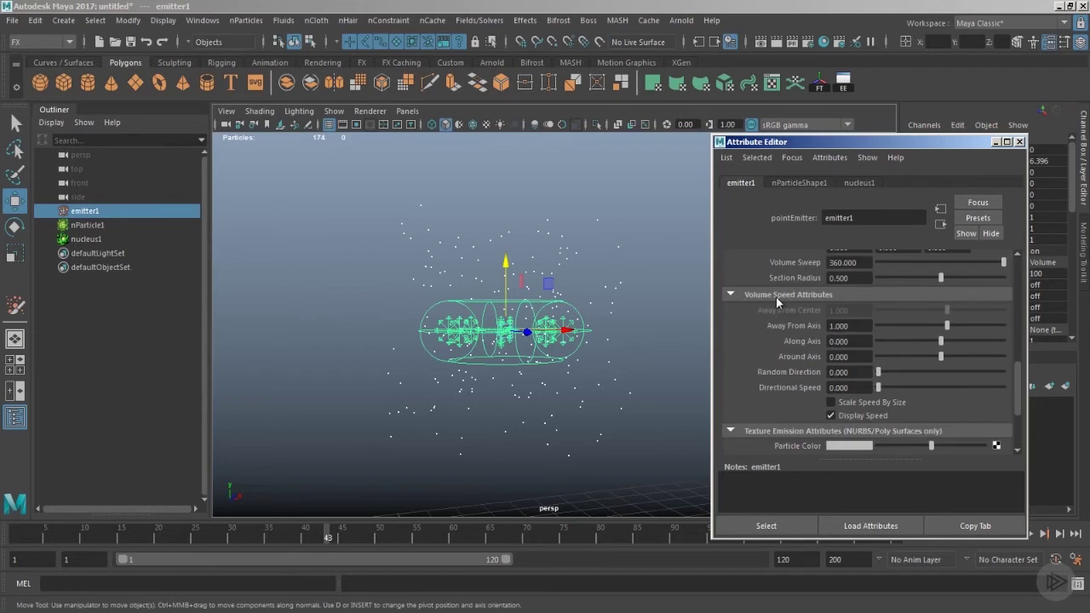
scroll(828, 357, "up", 3)
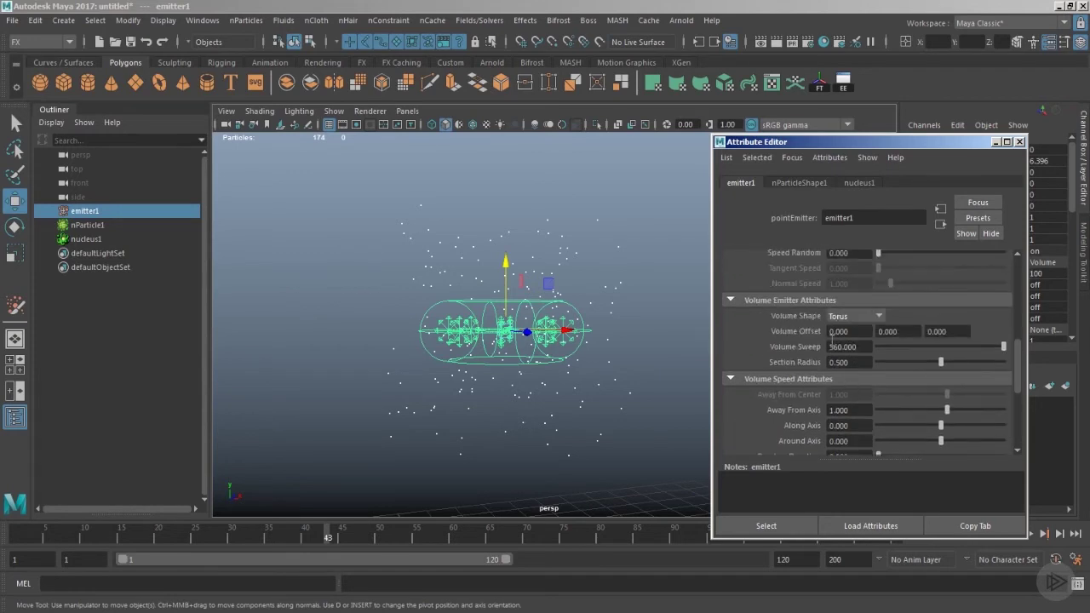
left_click(852, 317)
left_click(856, 327)
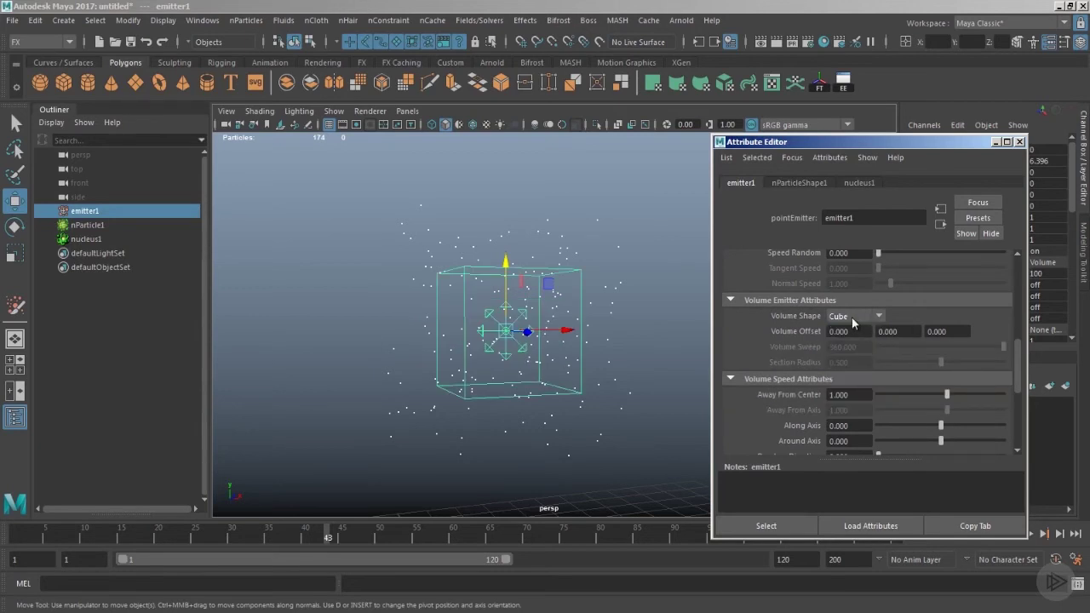
Step: Bring up the Volume Speed Attributes and shorten the Attribute Editor window so it uncovers the playback controls
middle_click_drag(581, 392, 564, 391, "alt")
right_click_drag(564, 392, 537, 383, "alt")
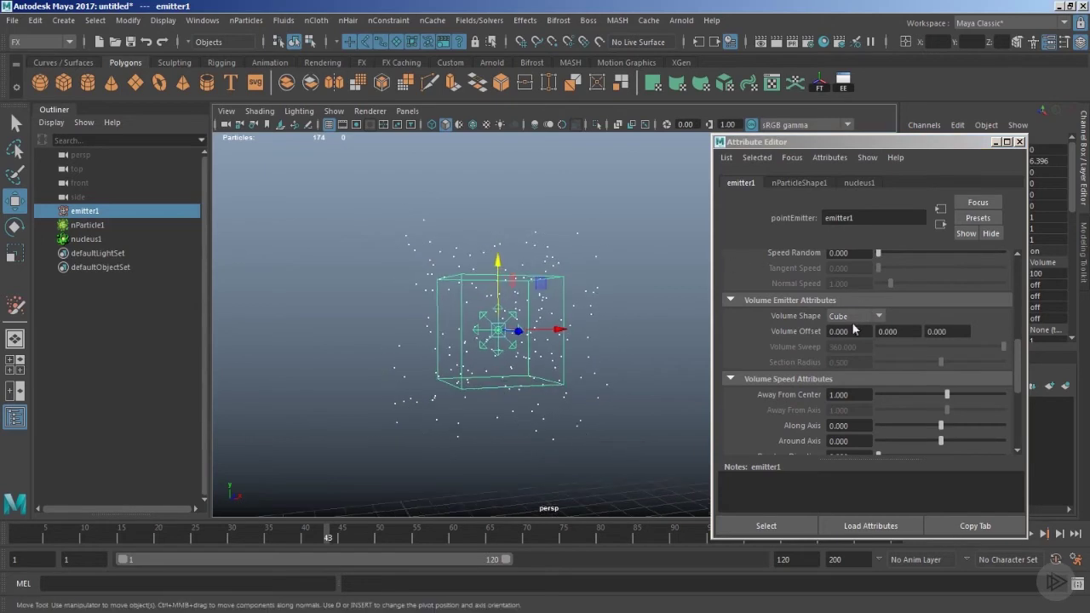
right_click_drag(596, 314, 579, 333, "alt")
middle_click_drag(579, 333, 579, 311, "alt")
scroll(875, 331, "down", 2)
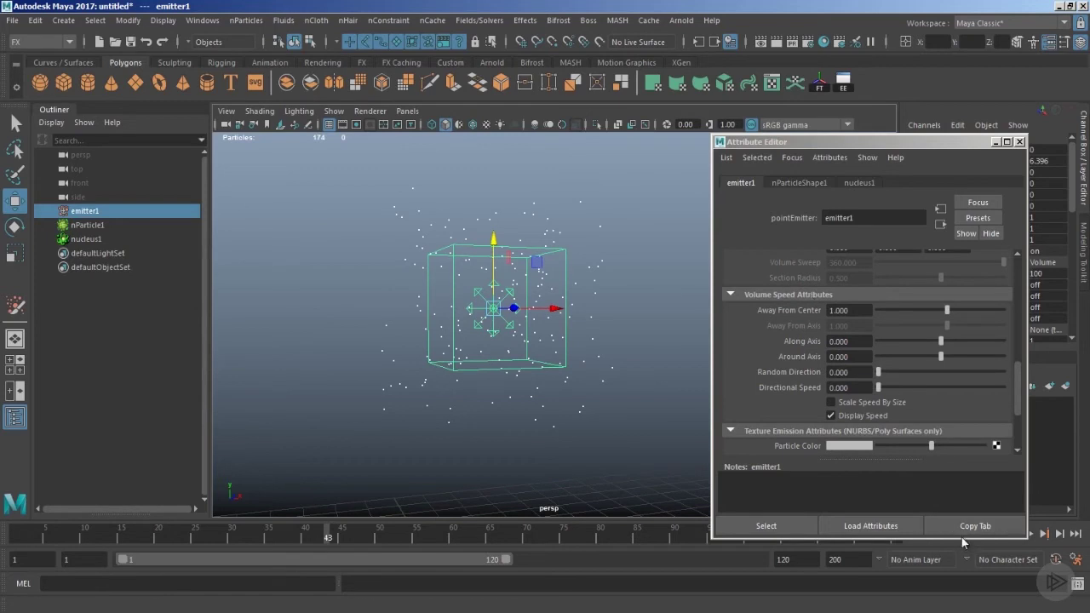
left_click_drag(956, 542, 956, 516)
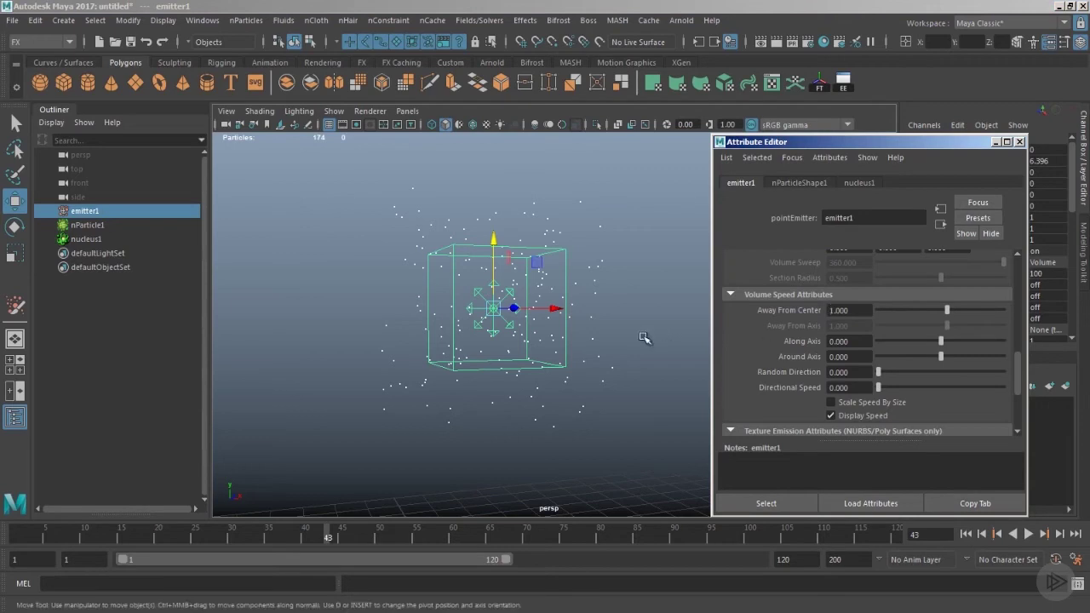
Step: Set the emitter's Away From Center speed to -1
middle_click_drag(619, 350, 592, 390, "alt")
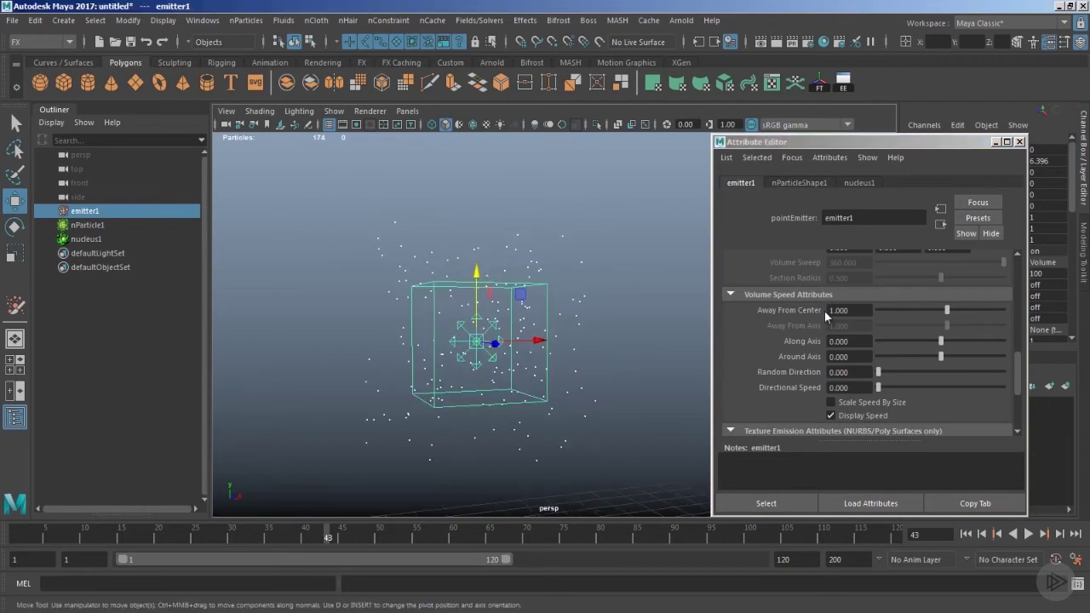
left_click_drag(642, 350, 540, 270, "alt")
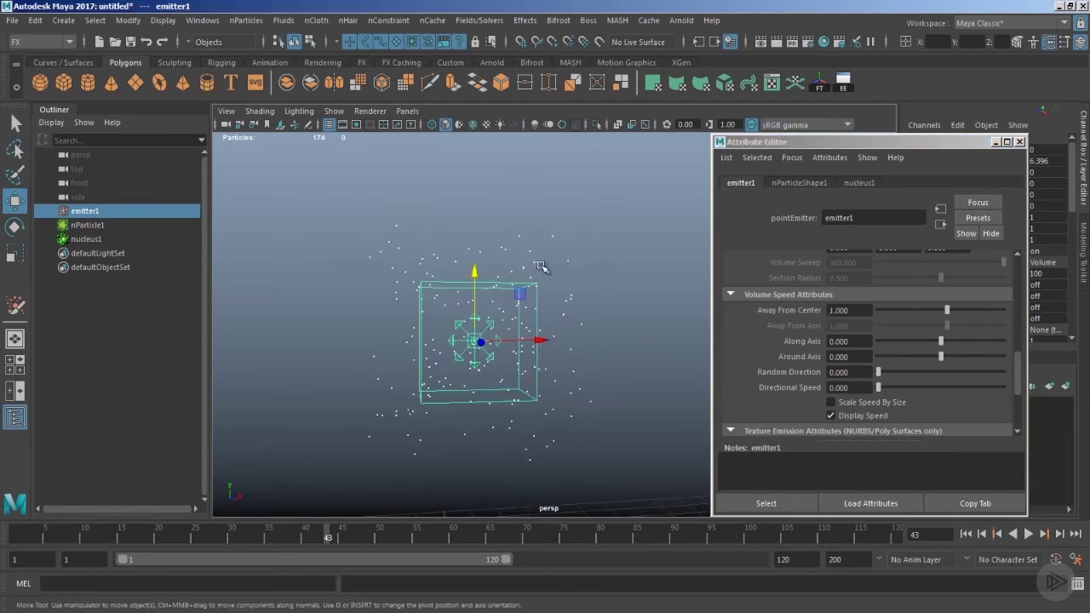
left_click_drag(609, 389, 605, 391, "alt")
left_click(863, 311)
type("-1")
key("Return")
Step: Rewind to frame 1 and play the simulation to check the negative Away From Center speed
left_click(966, 534)
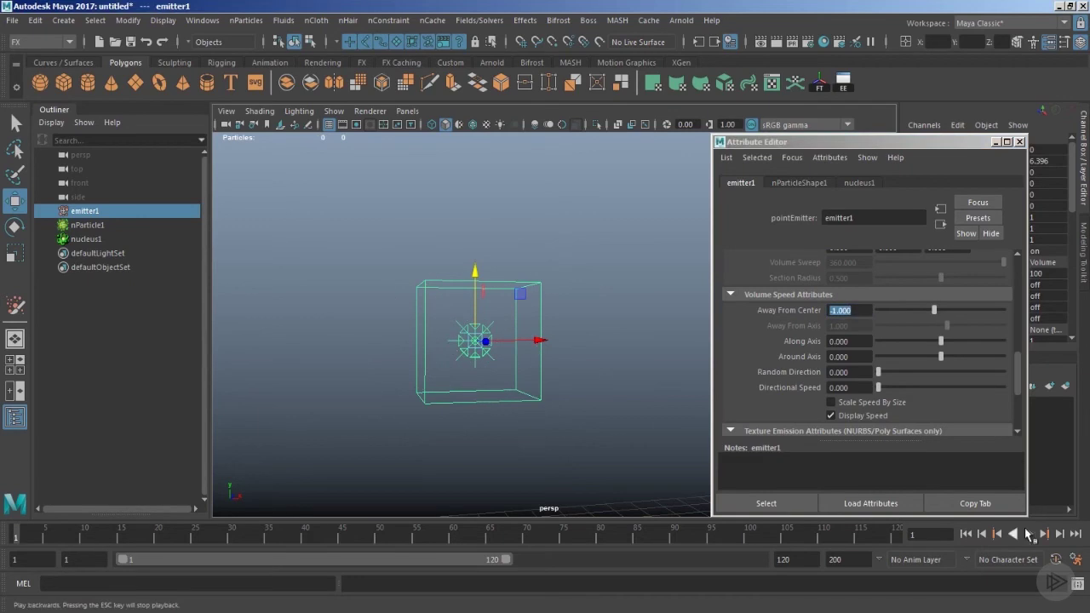
left_click(1028, 534)
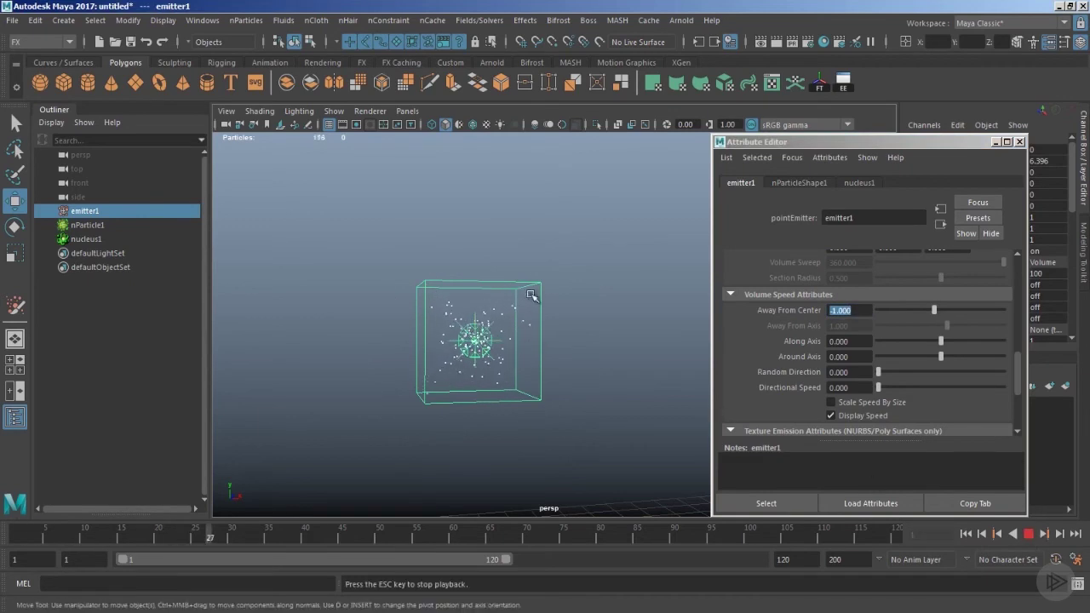
key("Escape")
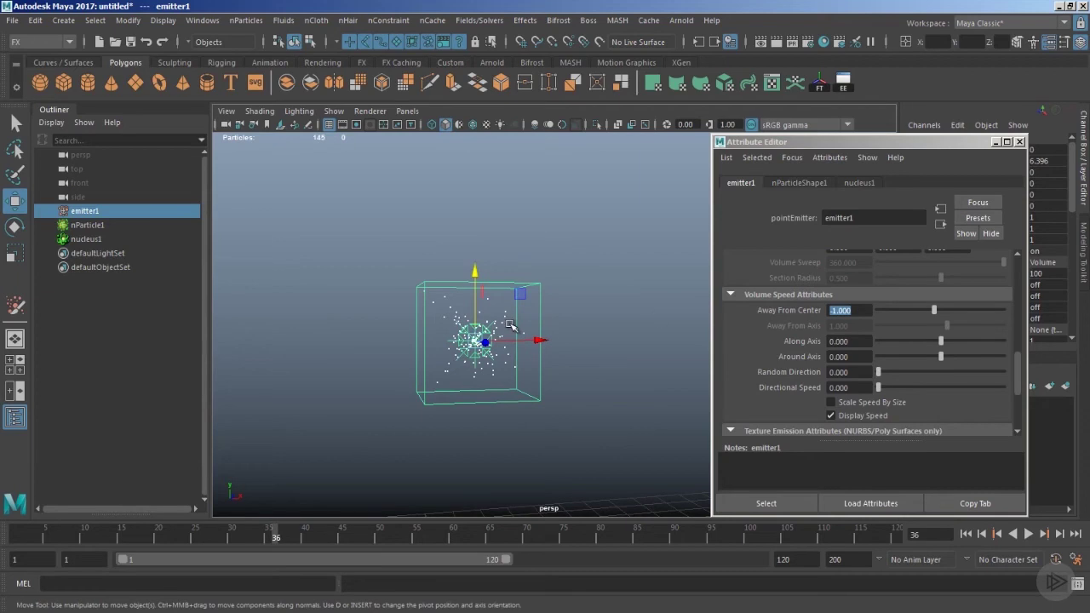
Step: Set the emitter's Away From Center speed to 5
left_click(775, 313)
type("5")
key("Return")
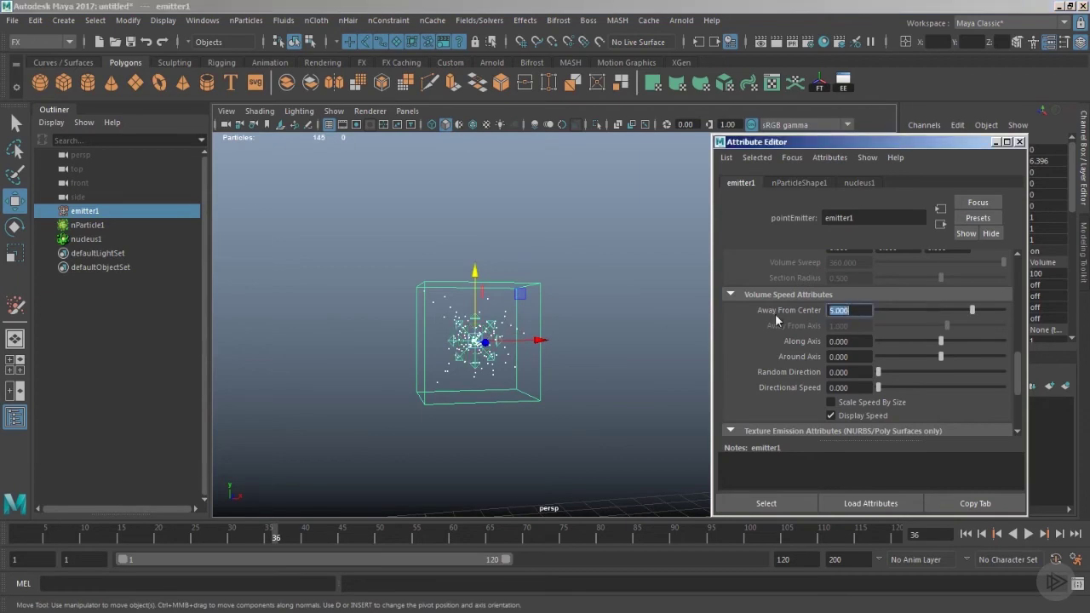
Step: Rewind to the first frame and play the simulation to check the Away From Center speed of 5
left_click(965, 533)
left_click(1027, 533)
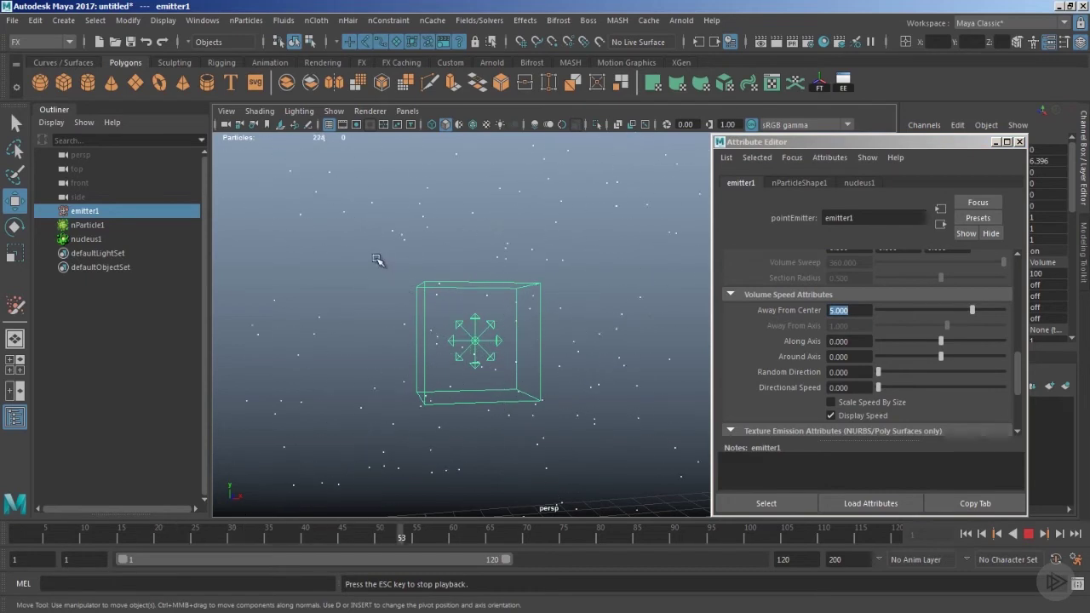
key("Escape")
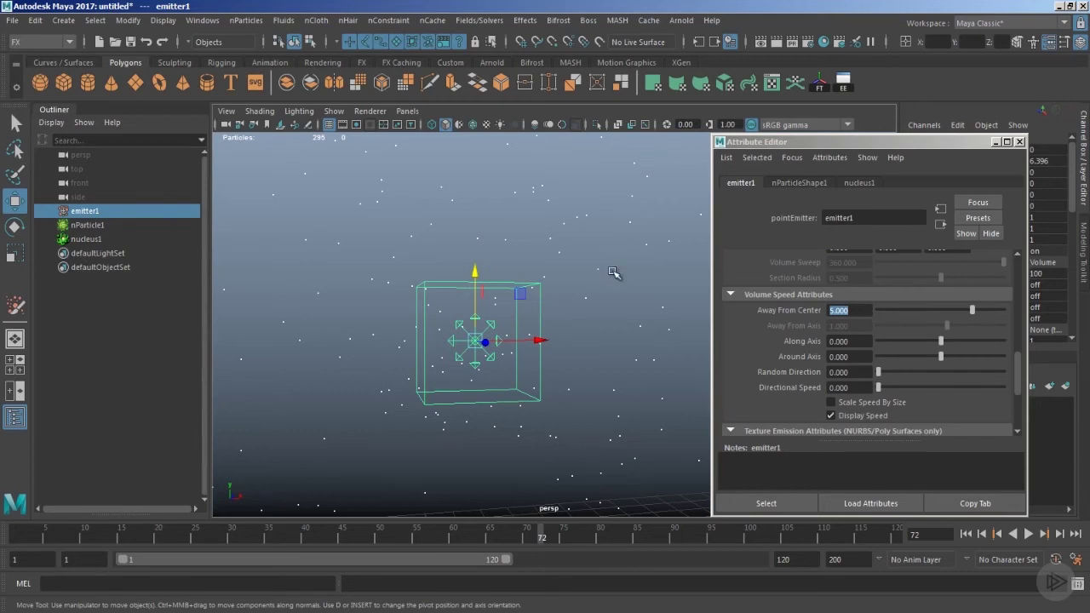
Step: Set the emitter's Away From Center speed to 0 and its Along Axis speed to 3
left_click(863, 312)
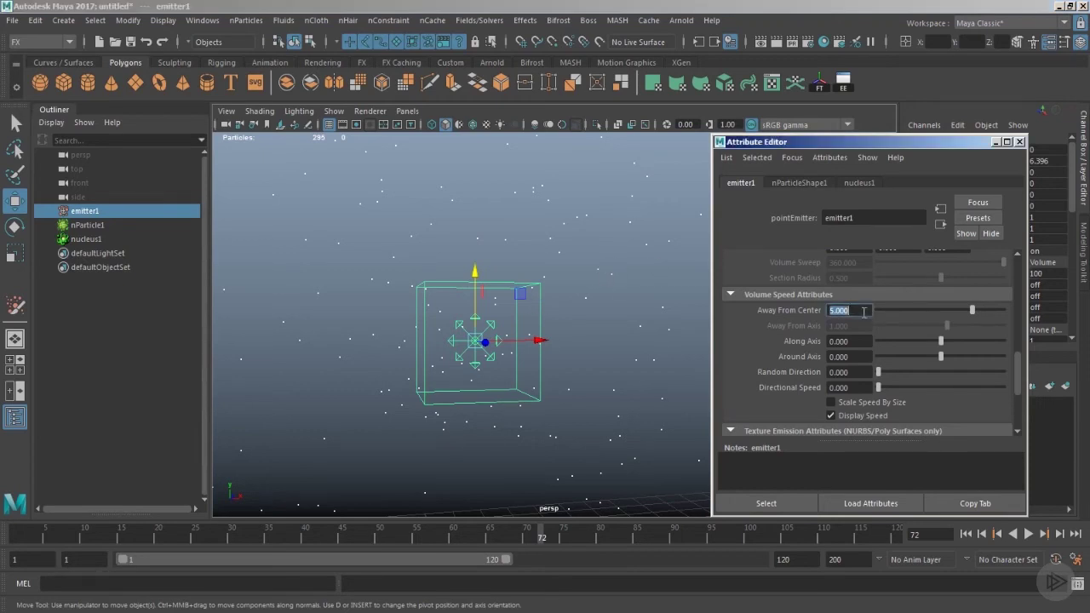
type("0")
key("Return")
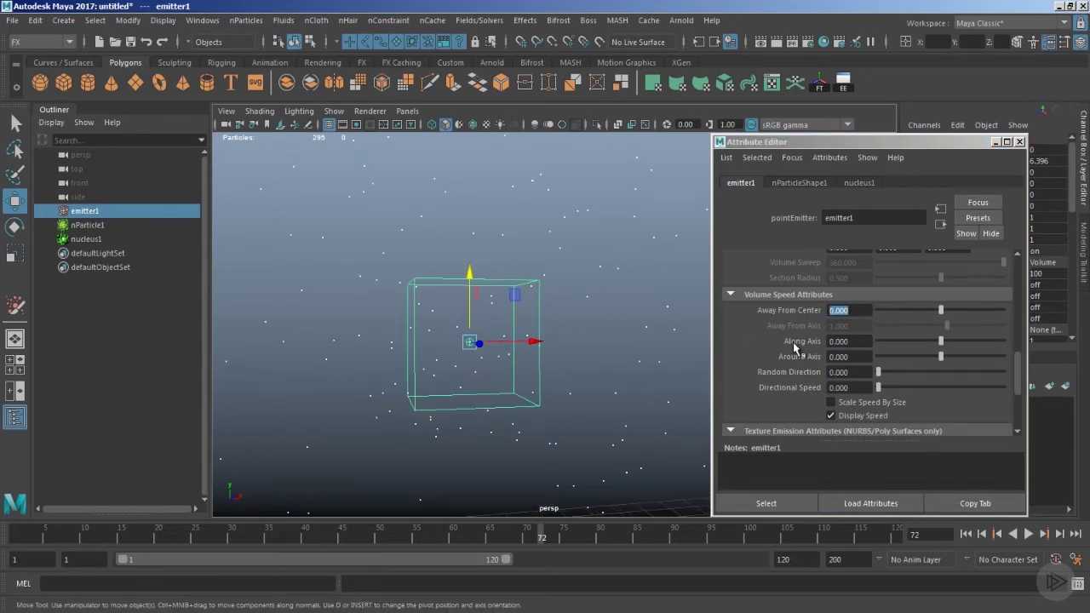
left_click(839, 342)
type("3")
key("Return")
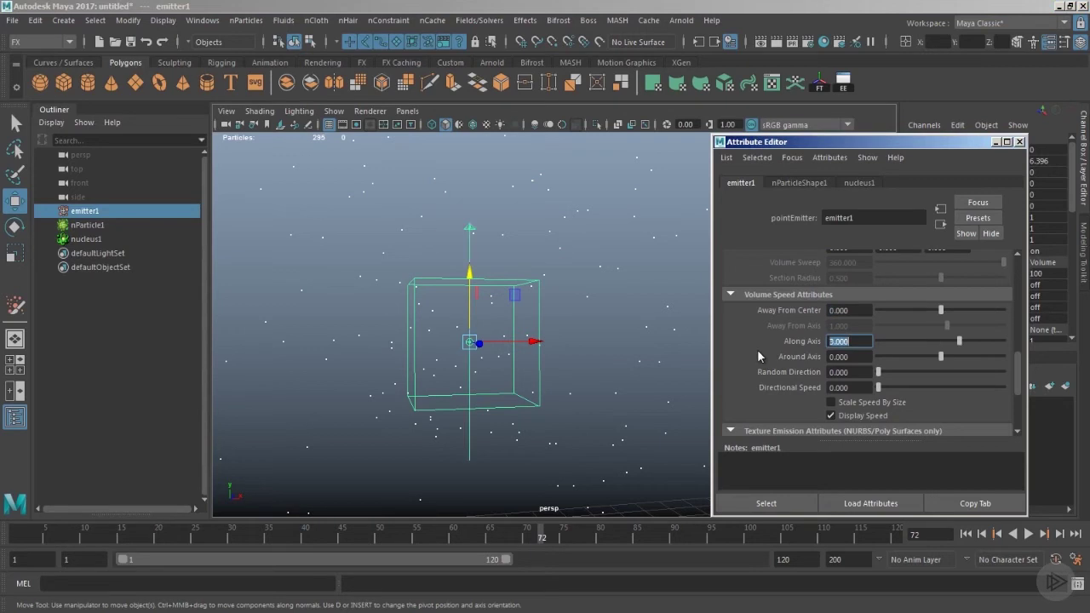
Step: Rotate the emitter volume freehand about its Z axis to about -70 degrees
left_click_drag(634, 373, 615, 381, "alt")
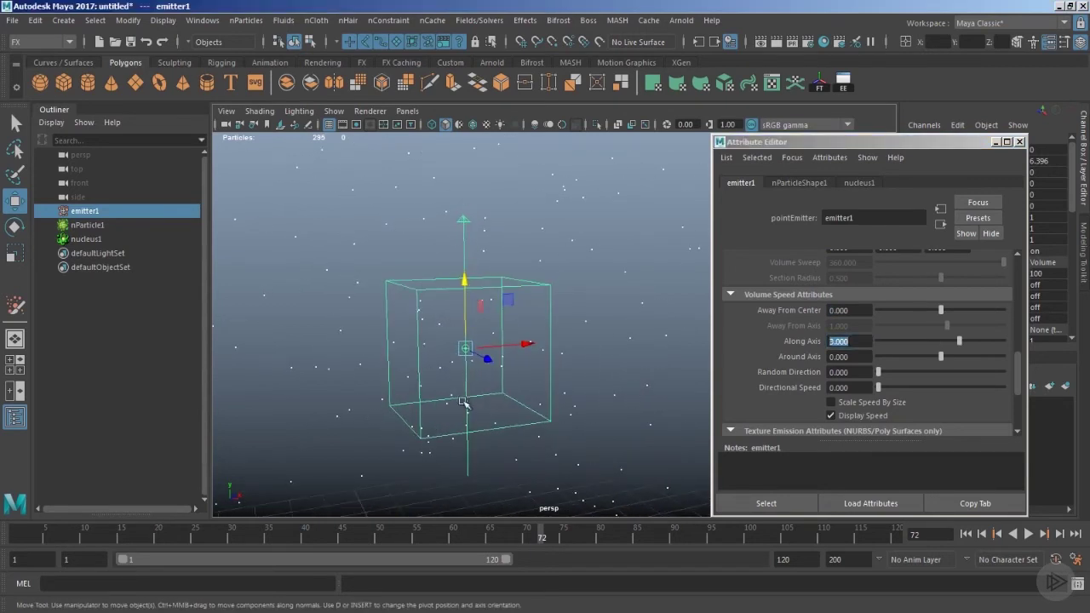
left_click_drag(464, 404, 540, 441, "alt")
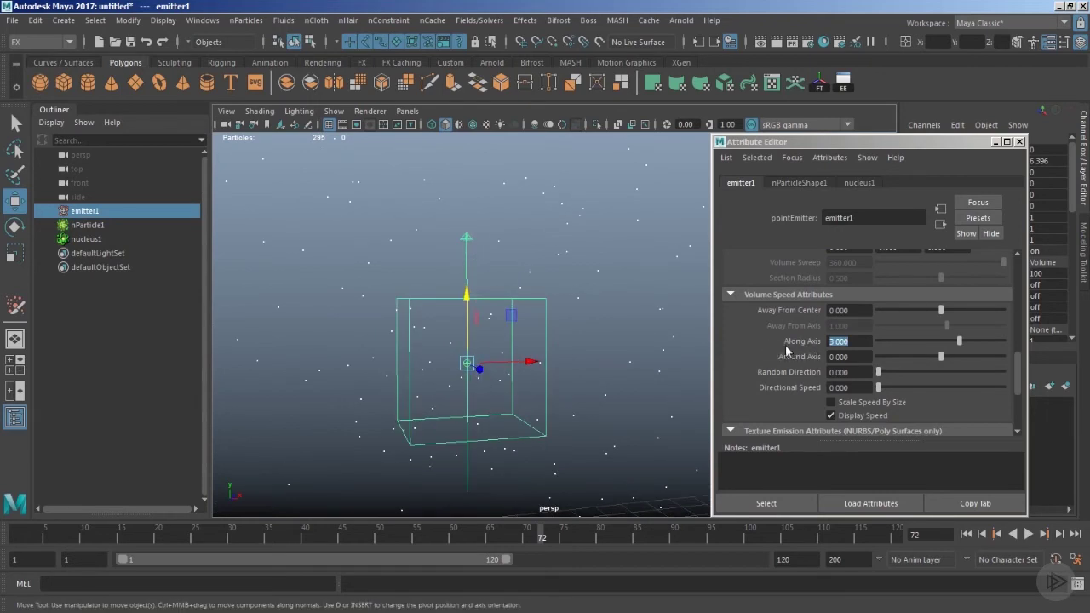
left_click_drag(621, 347, 496, 359, "alt")
left_click_drag(496, 302, 481, 369, "alt")
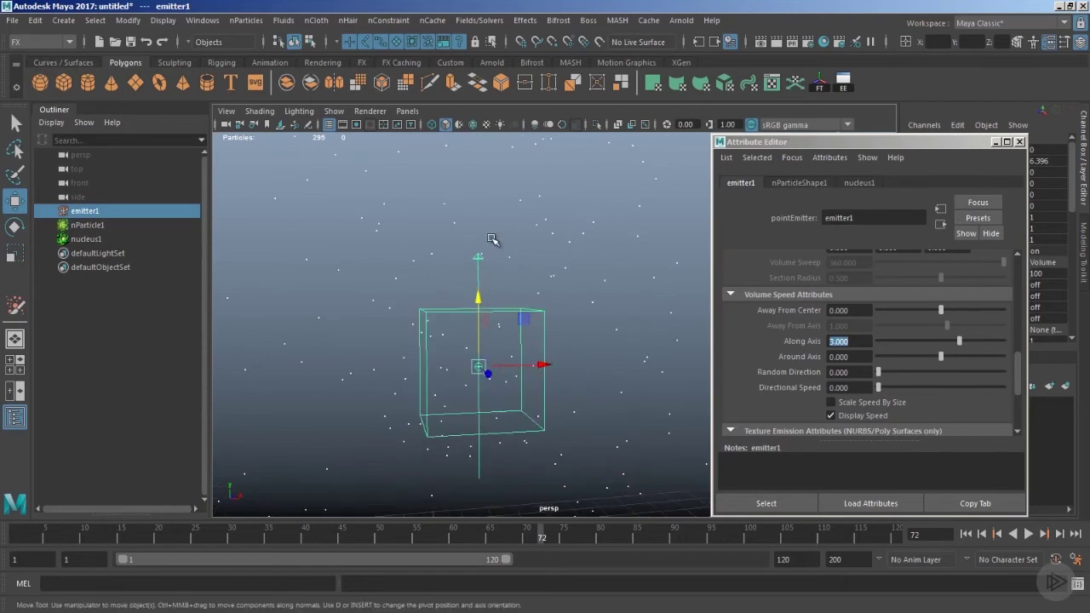
left_click(583, 434)
left_click(545, 429)
key("e")
left_click_drag(436, 324, 511, 349)
Step: Rewind and play the simulation to examine how particles travel along the rotated emitter's axis
left_click(968, 534)
left_click(1028, 534)
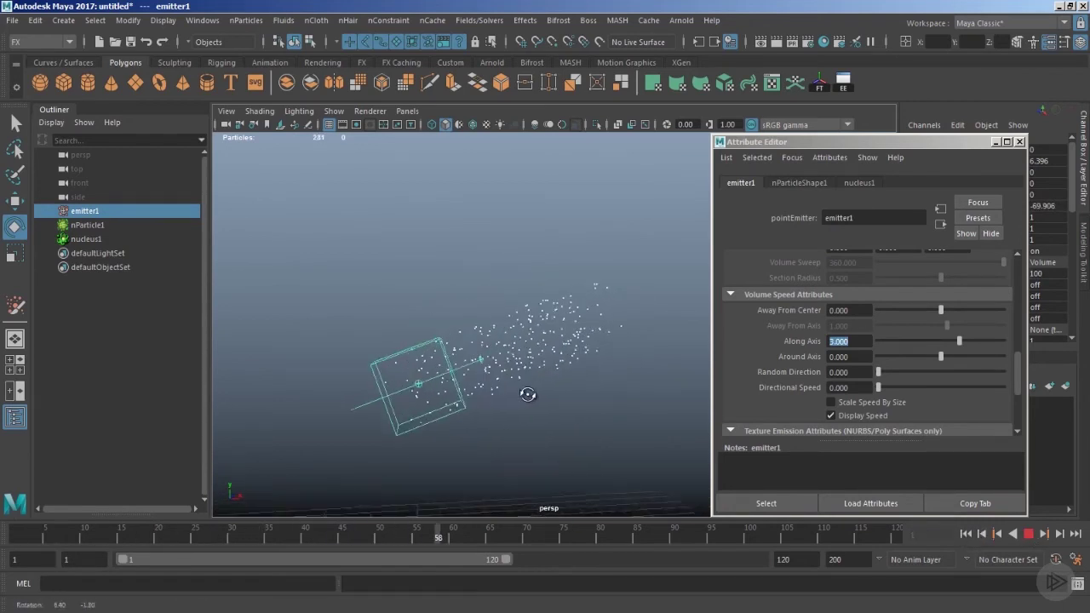
key("Escape")
mouse_move(587, 372)
left_mouse_down("alt")
mouse_move(557, 380)
mouse_move(592, 361)
left_mouse_up("alt")
middle_click_drag(592, 361, 571, 375)
middle_click_drag(328, 413, 387, 389)
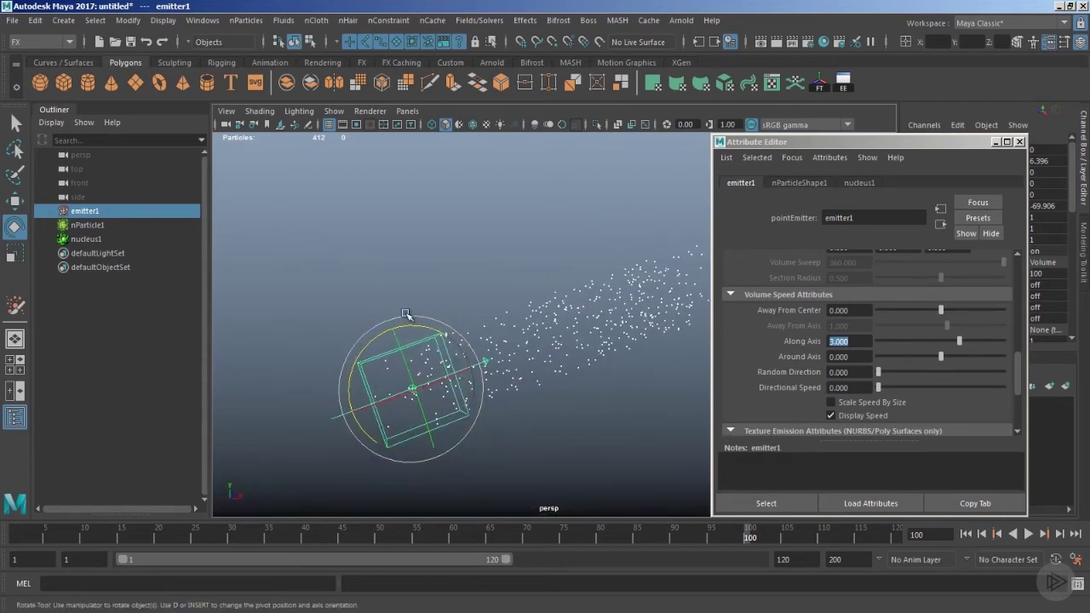
Step: Rotate the emitter further to about -146 degrees in Z and replay the simulation from the start
left_click_drag(431, 327, 478, 397)
scroll(537, 397, "down", 3)
left_click(965, 534)
left_click(1026, 533)
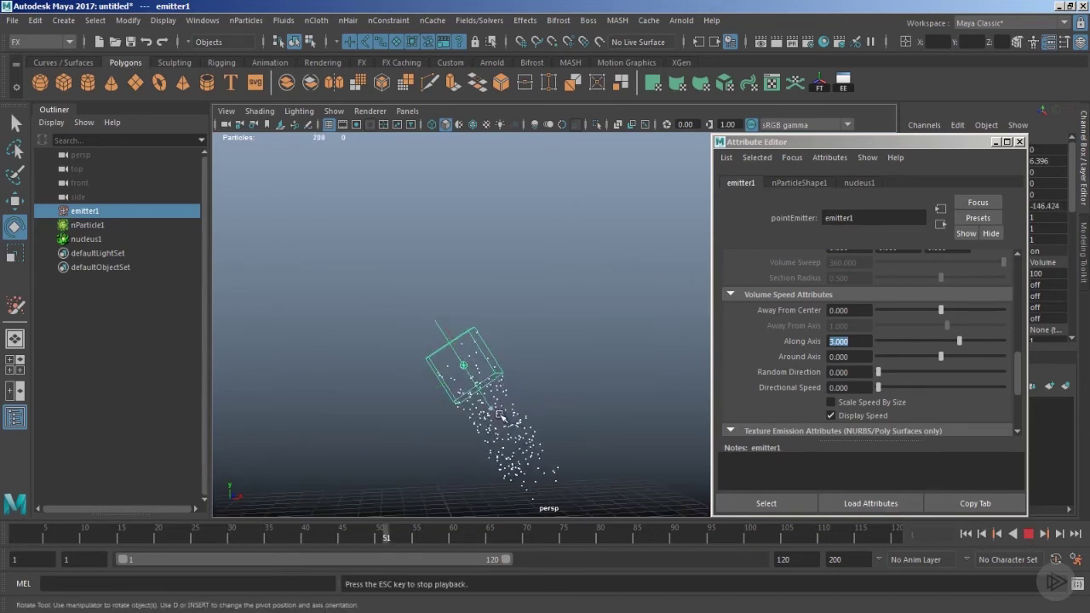
key("Escape")
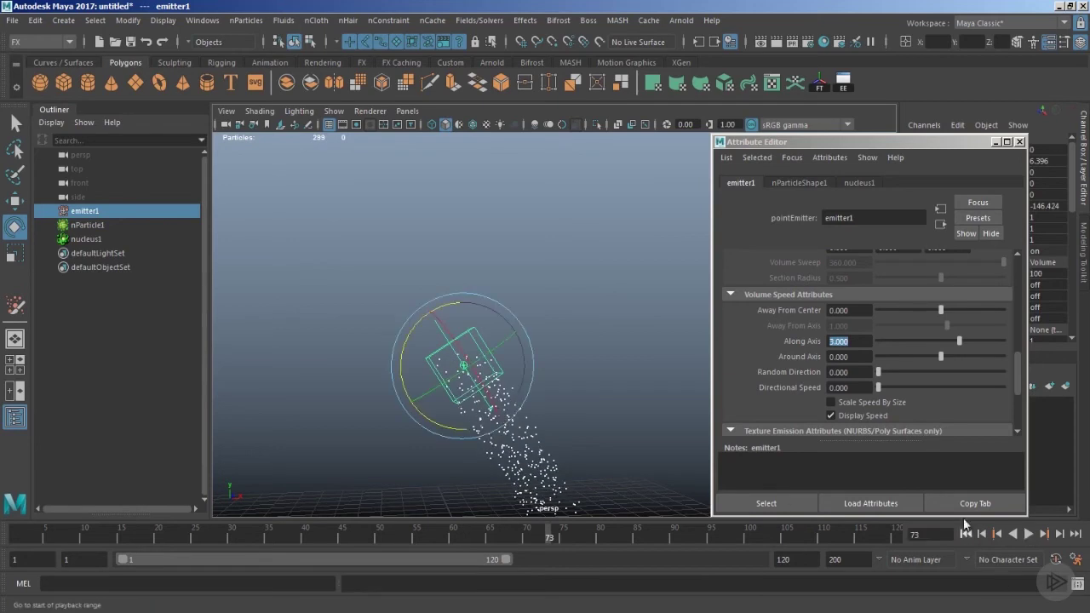
Step: Rewind the simulation, uncover the emitter's transform values and reset its Rotate Z to 0
left_click(966, 534)
left_click_drag(966, 149, 910, 155)
double_click(1051, 205)
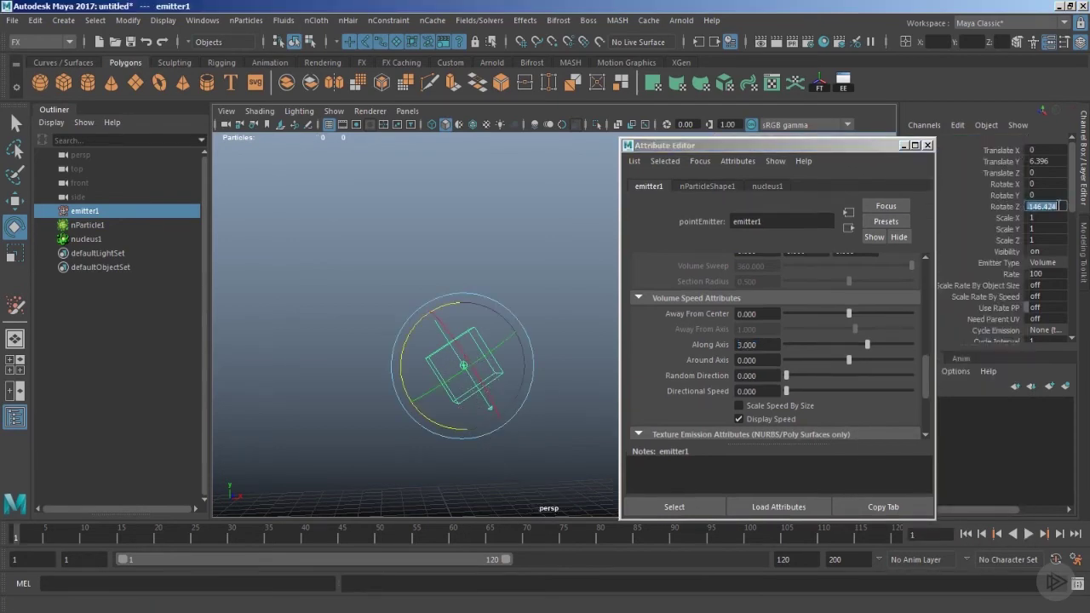
type("0")
key("Return")
right_click(687, 314)
left_click(715, 320)
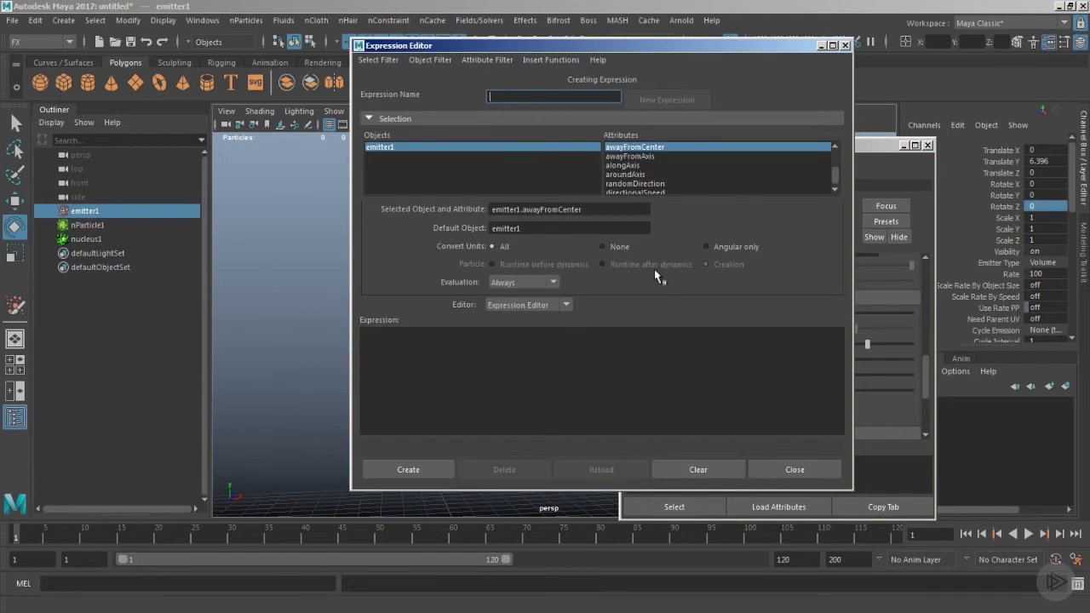
left_click(801, 469)
Step: Move the Attribute Editor away from the emitter and set the Along Axis speed to 0
left_click_drag(803, 145, 862, 136)
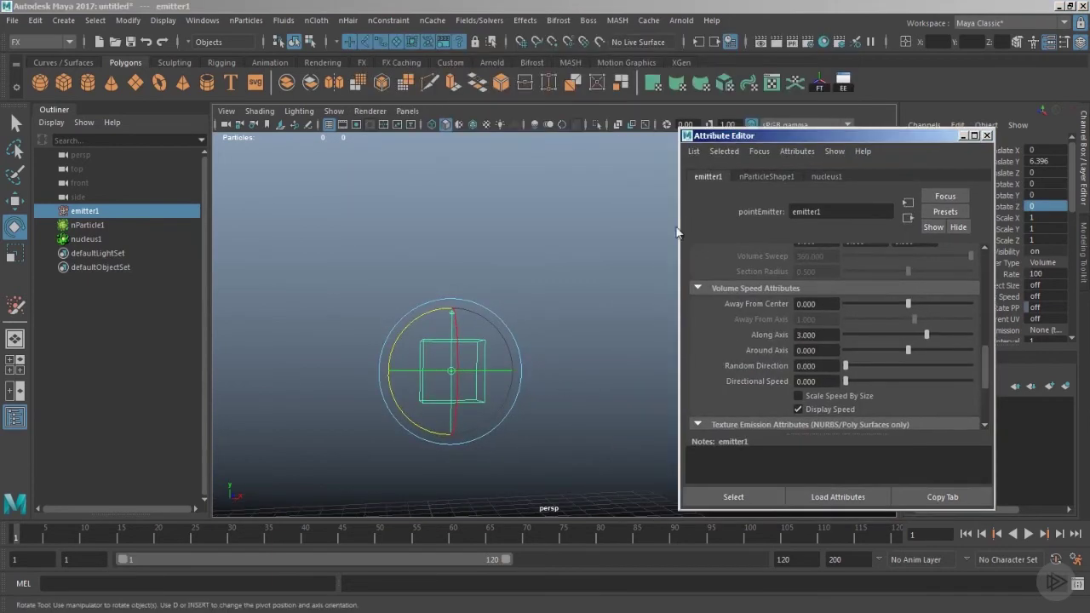
middle_click_drag(516, 426, 549, 404, "alt")
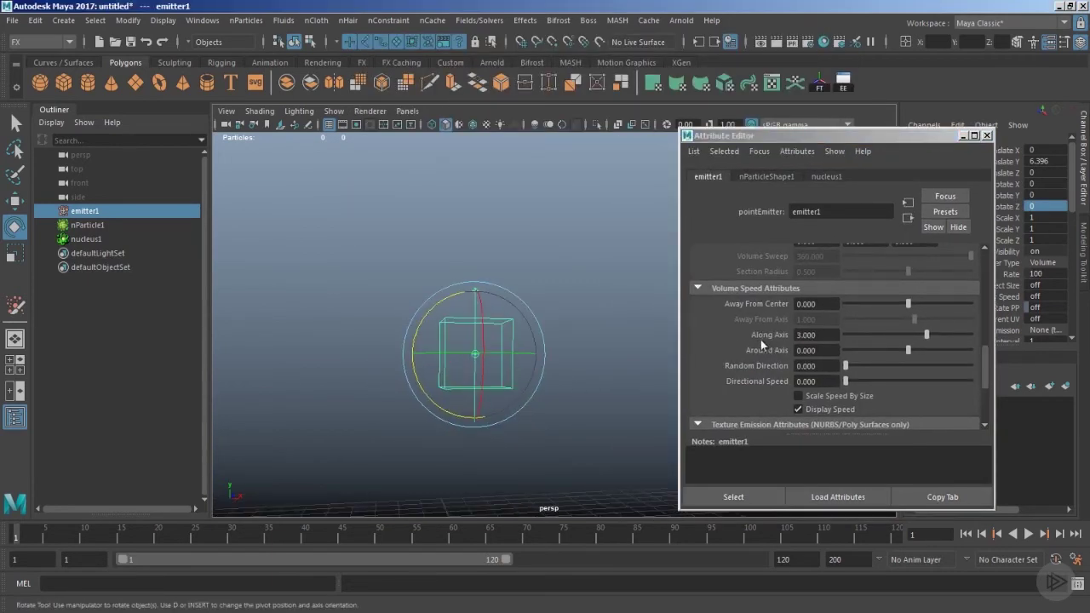
right_click_drag(554, 335, 596, 333, "alt")
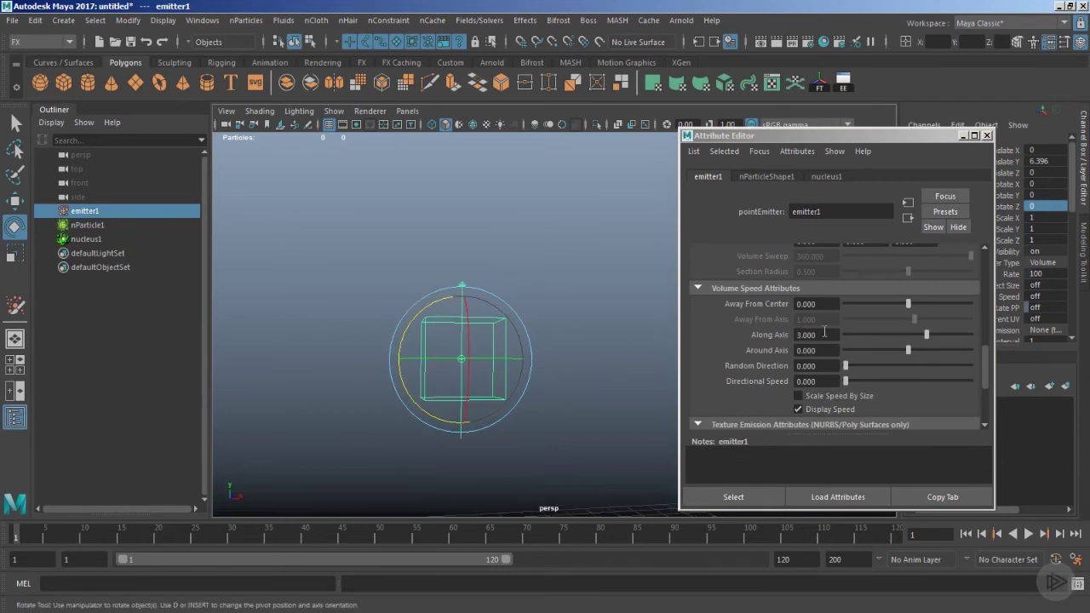
left_click_drag(824, 334, 727, 345)
type("0")
key("Return")
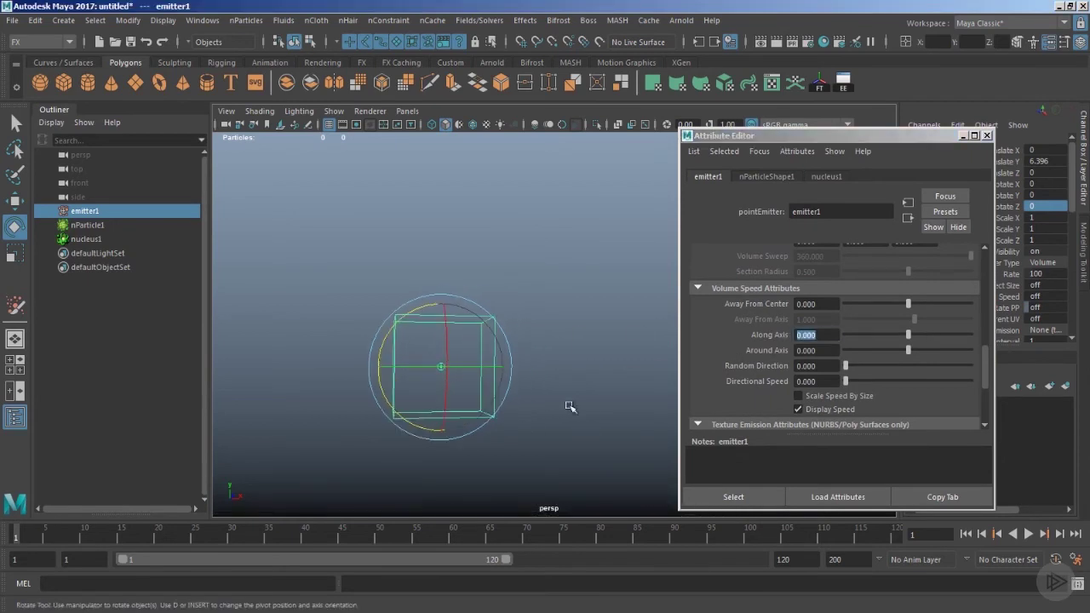
Step: Switch to the Move tool and set the emitter's Around Axis speed to 3
key("w")
middle_click_drag(553, 419, 558, 393, "alt")
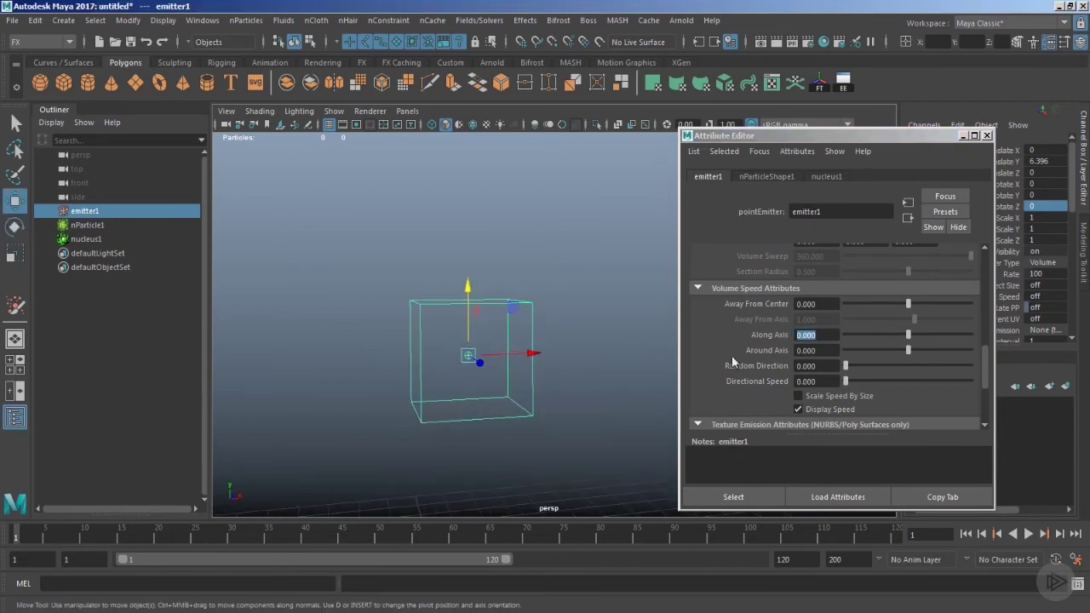
double_click(817, 350)
type("3")
key("Return")
left_click_drag(517, 380, 472, 362, "alt")
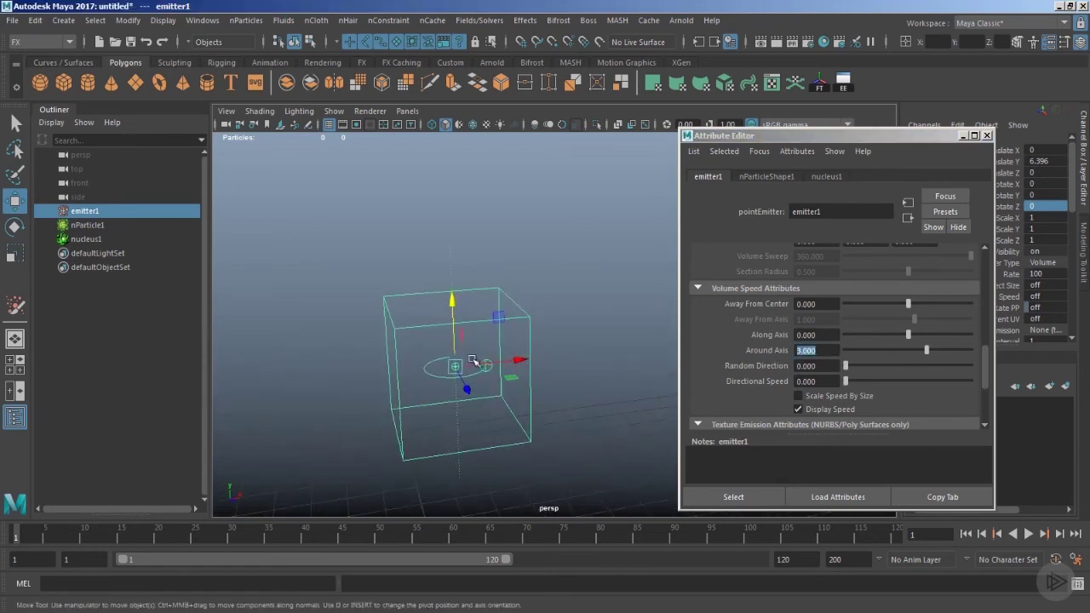
Step: Play the simulation and examine how particles are emitted around the volume's central axis
left_click(1028, 534)
left_click_drag(579, 419, 584, 360, "alt")
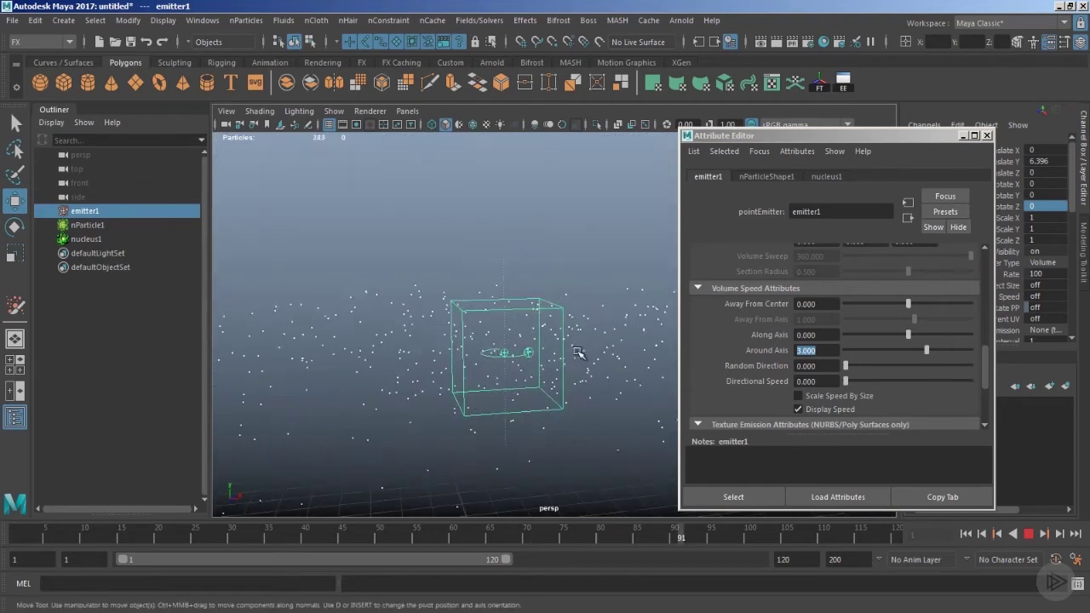
key("Escape")
left_click_drag(567, 356, 568, 380, "alt")
mouse_move(585, 319)
right_mouse_down("alt")
mouse_move(605, 321)
mouse_move(580, 327)
right_mouse_up("alt")
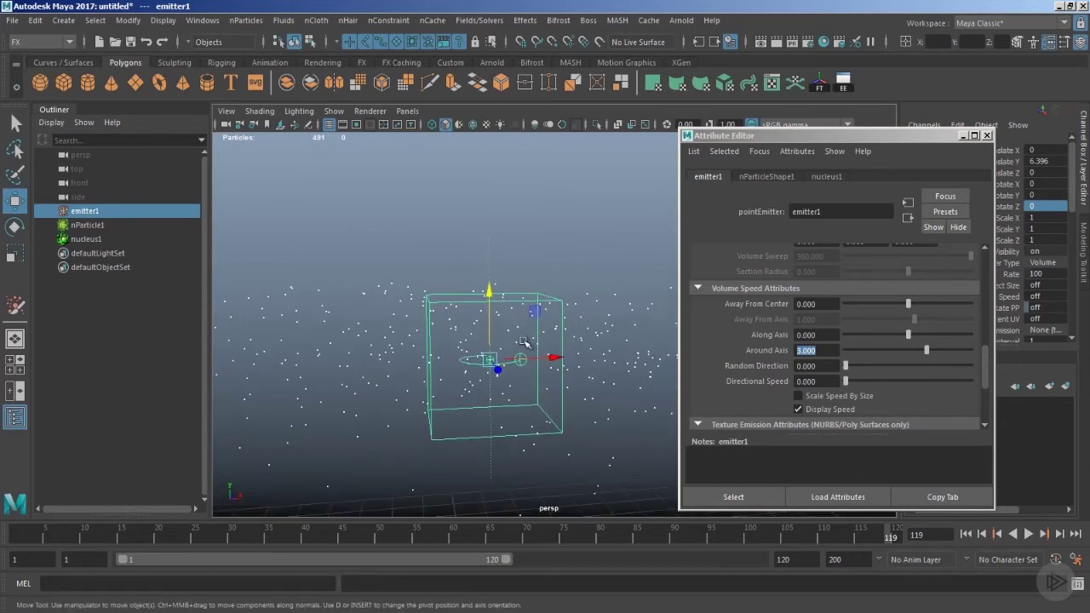
mouse_move(569, 332)
left_mouse_down("alt")
mouse_move(568, 350)
mouse_move(563, 317)
left_mouse_up("alt")
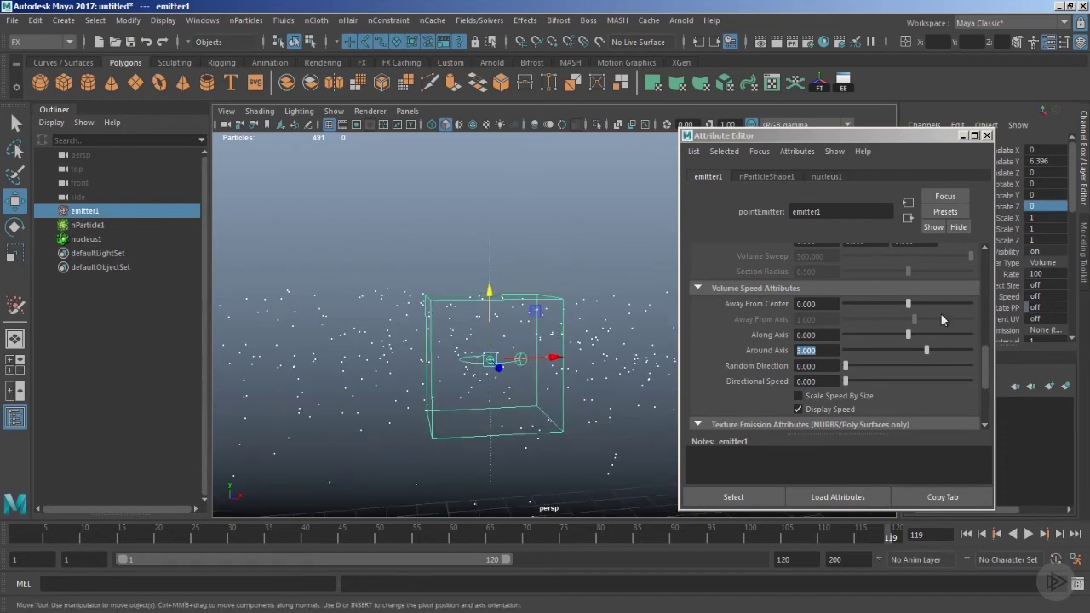
Step: Set the emitter's Rate (Particles/Sec) to 600 in the Basic Emitter Attributes
left_click_drag(985, 367, 996, 266)
left_click_drag(479, 301, 528, 334, "alt")
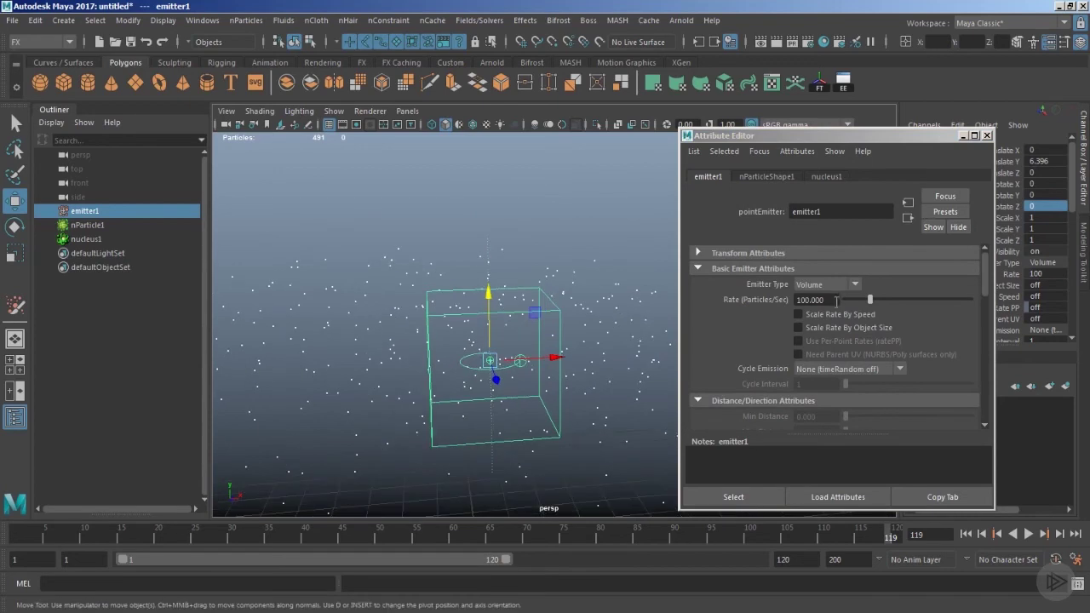
double_click(836, 300)
type("600")
key("Return")
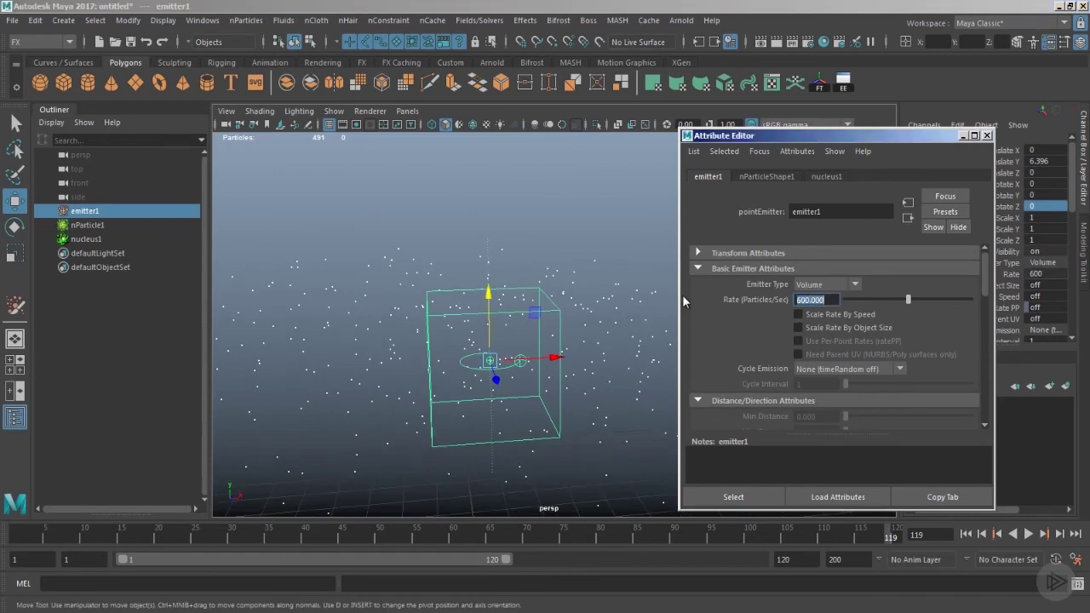
Step: Replay the simulation from the start and examine the denser Around Axis emission from the side and from above
left_click(965, 534)
left_click(1027, 534)
left_click_drag(566, 381, 568, 306, "alt")
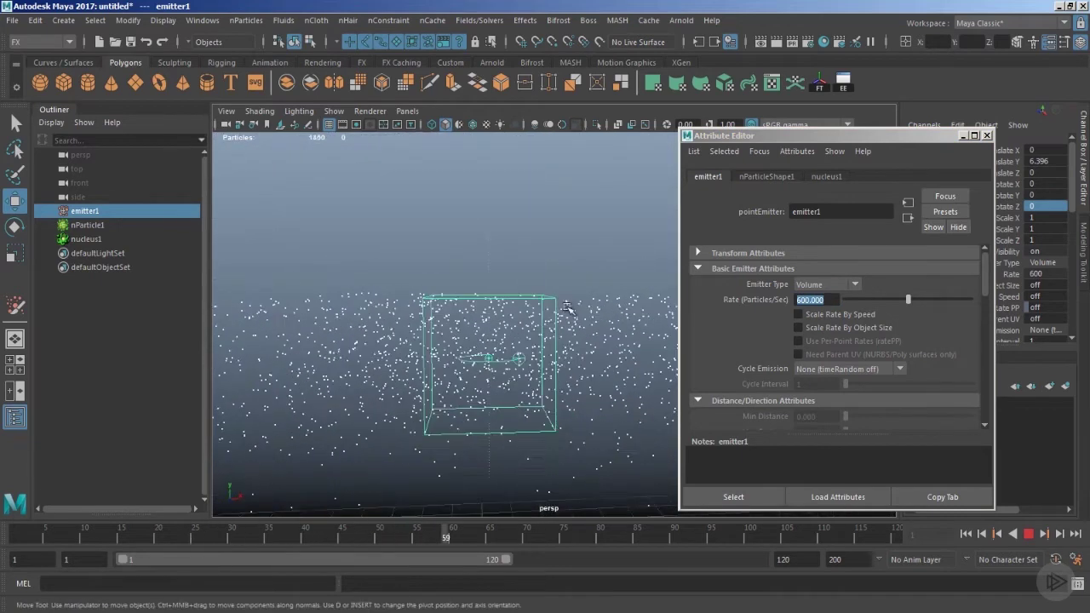
left_click(587, 339)
scroll(596, 341, "down", 4)
left_click_drag(630, 332, 627, 438, "alt")
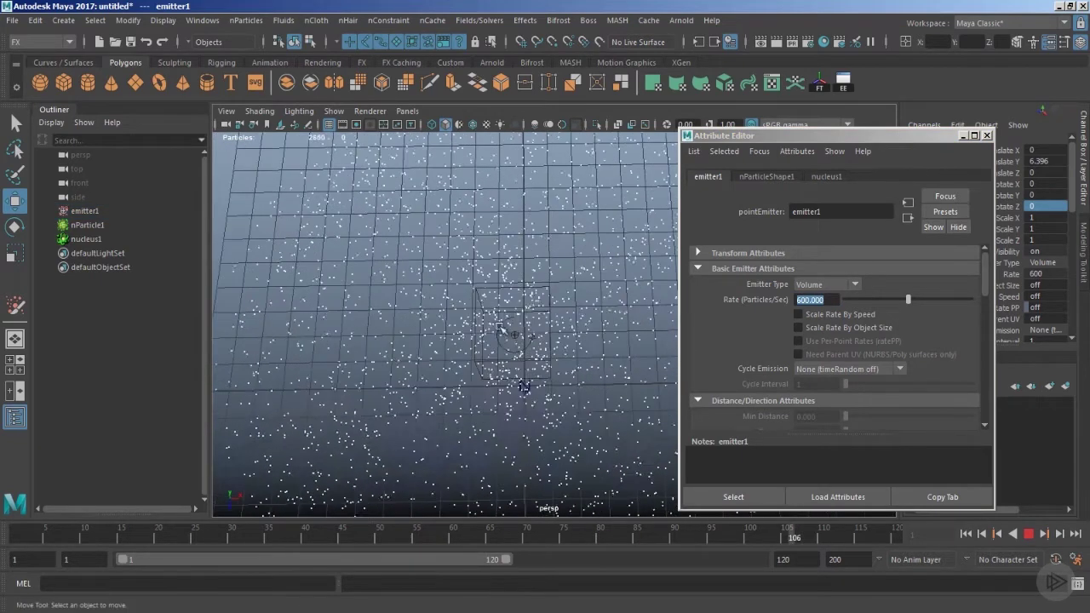
key("Escape")
Step: Reselect the emitter and set its Around Axis speed to -3 in the Volume Speed Attributes
left_click_drag(523, 400, 570, 353, "alt")
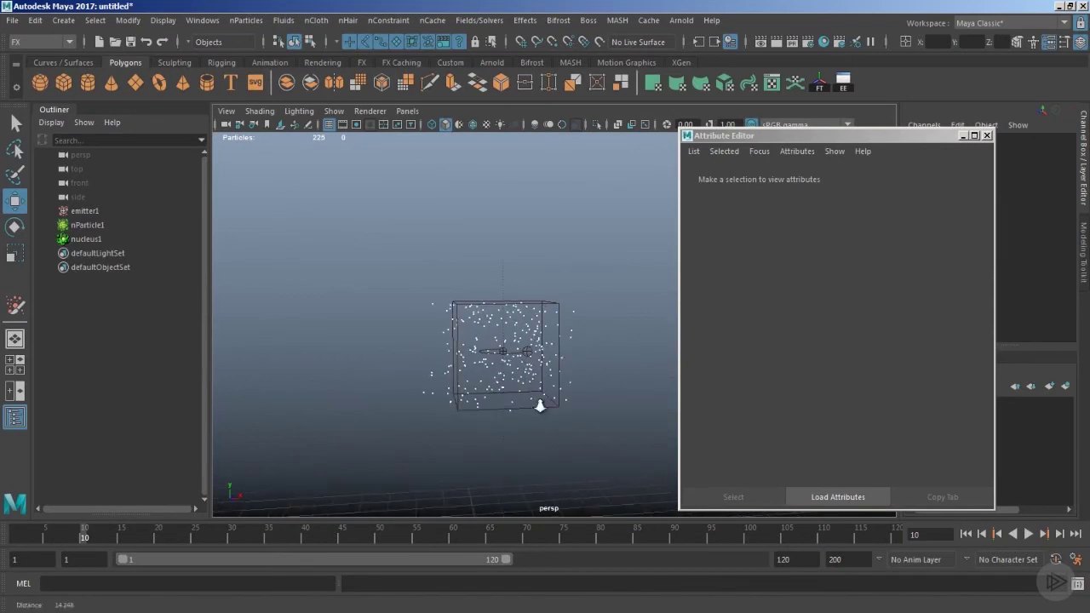
scroll(540, 404, "up", 3)
left_click(558, 298)
scroll(504, 407, "up", 3)
left_click_drag(506, 409, 564, 327, "alt")
scroll(766, 314, "down", 6)
scroll(787, 346, "down", 3)
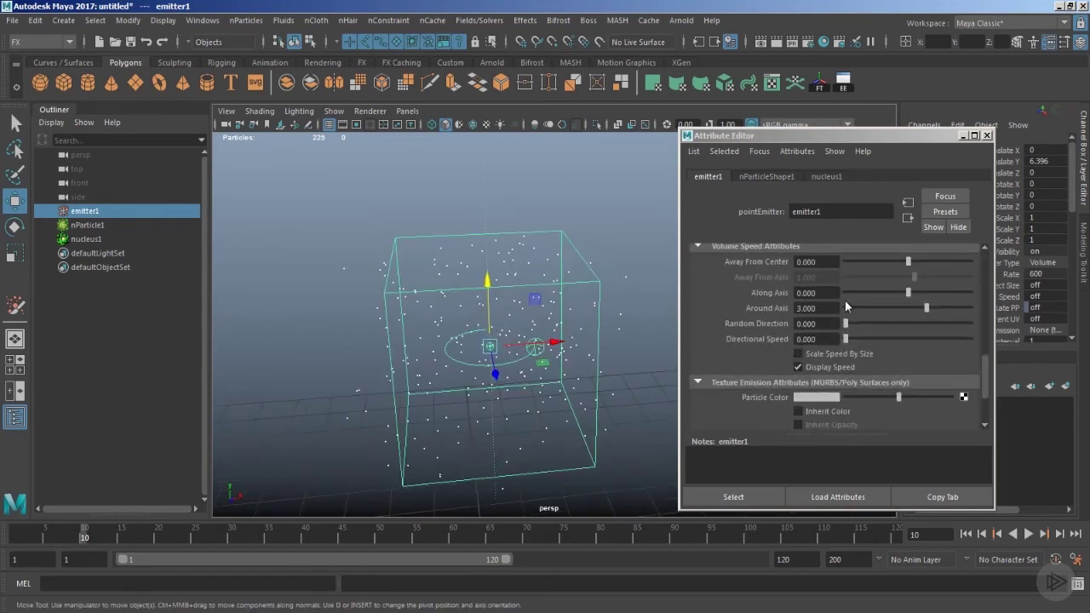
left_click(830, 308)
type("-3")
key("Return")
Step: Replay the simulation from the start and examine the particle motion around the axis at the negative speed
left_click(965, 533)
left_click(1028, 534)
left_click_drag(562, 373, 556, 328, "alt")
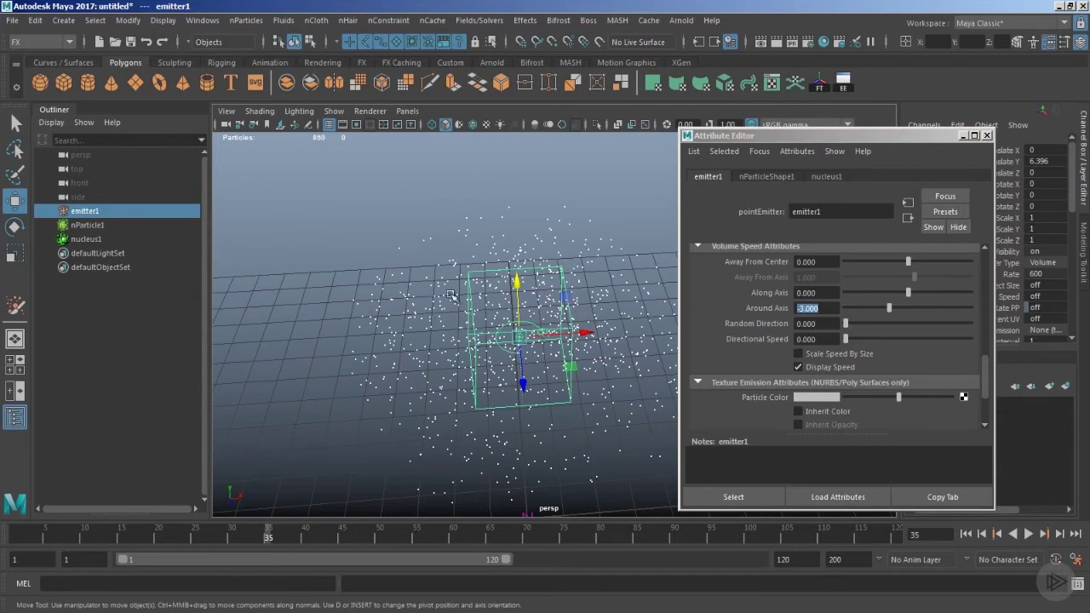
right_click_drag(537, 327, 577, 335, "alt")
left_click_drag(511, 272, 495, 318, "alt")
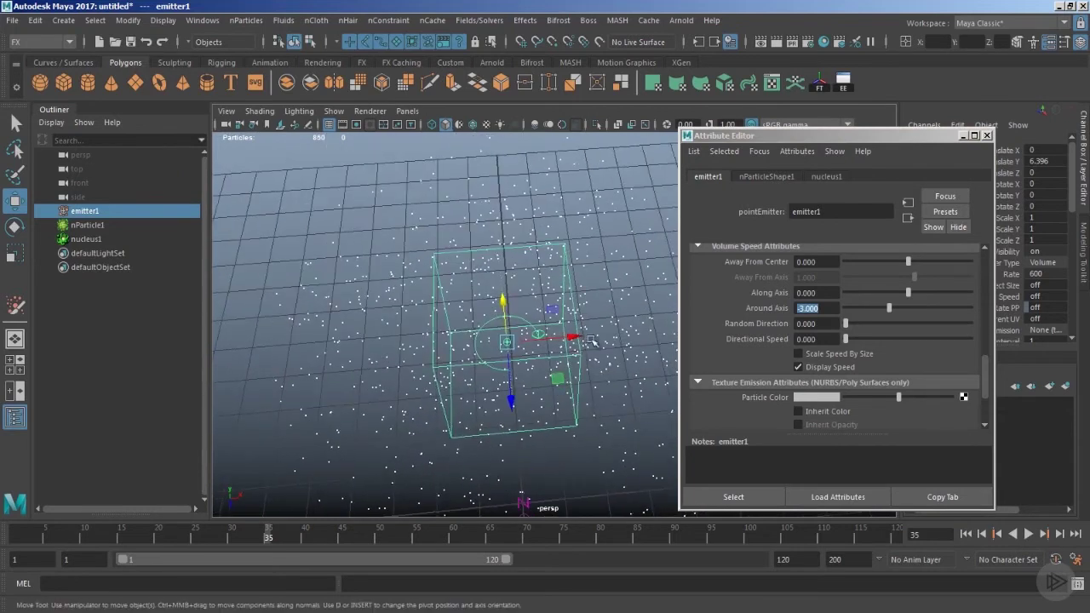
left_click_drag(555, 448, 579, 374, "alt")
right_click_drag(579, 374, 647, 400, "alt")
Step: Rewind the simulation and set the emitter's Around Axis speed to 0
left_click(965, 534)
left_click_drag(515, 399, 579, 387, "alt")
right_click_drag(579, 387, 544, 372, "alt")
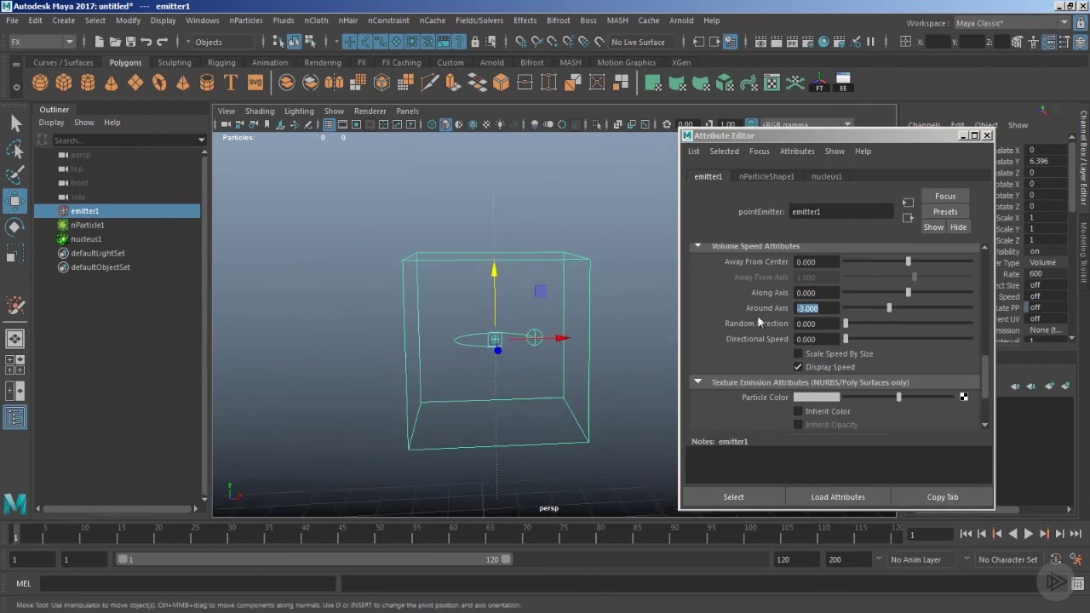
type("0")
key("Return")
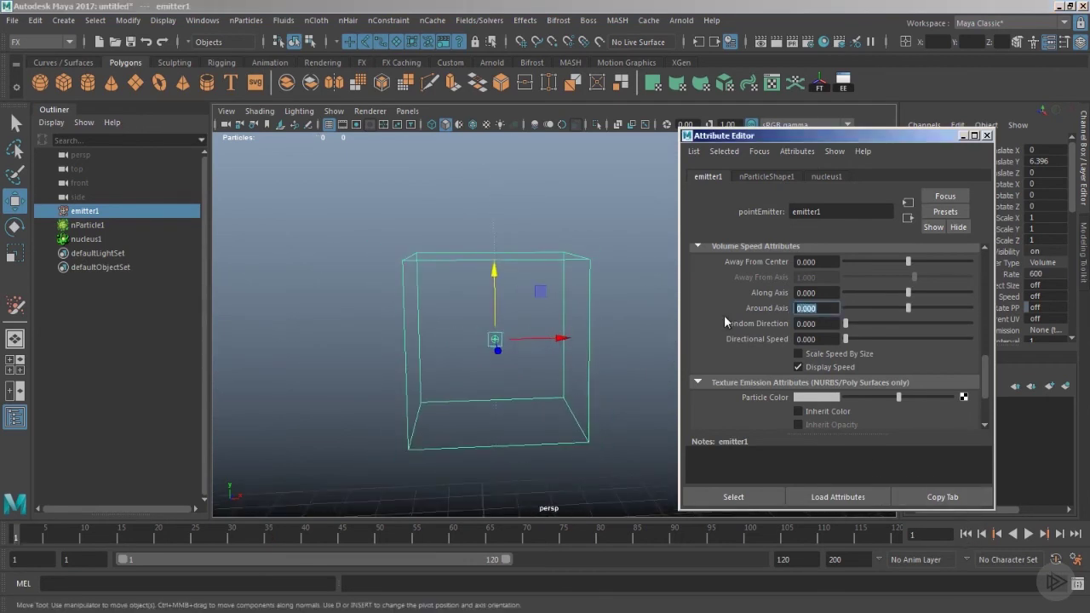
Step: Set the emitter's Random Direction to 2 and play the simulation
left_click_drag(516, 369, 579, 361, "alt")
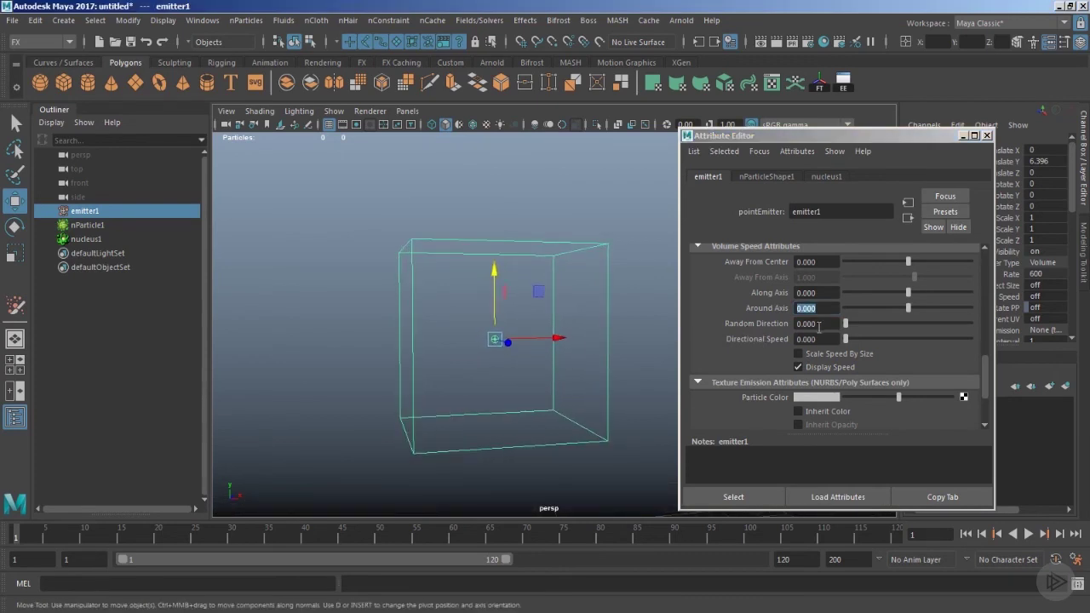
left_click(819, 325)
middle_click_drag(553, 390, 541, 422, "alt")
right_click_drag(559, 416, 540, 414, "alt")
left_click_drag(539, 414, 530, 407, "alt")
left_click(1029, 534)
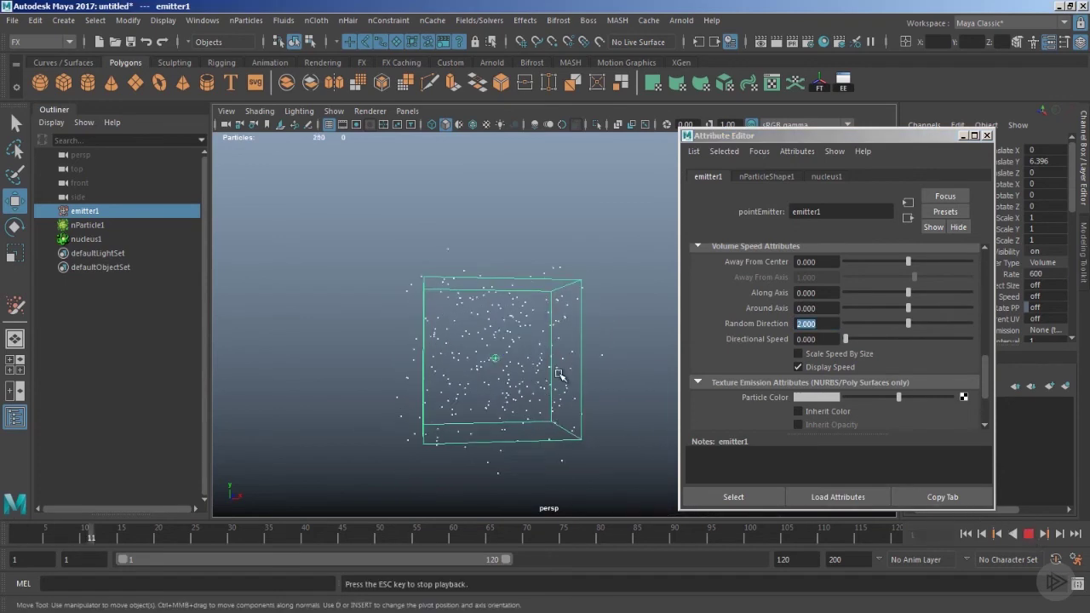
Step: Stop the playback and examine from several angles how the randomly directed particles scatter around the cube emitter
scroll(541, 370, "down", 3)
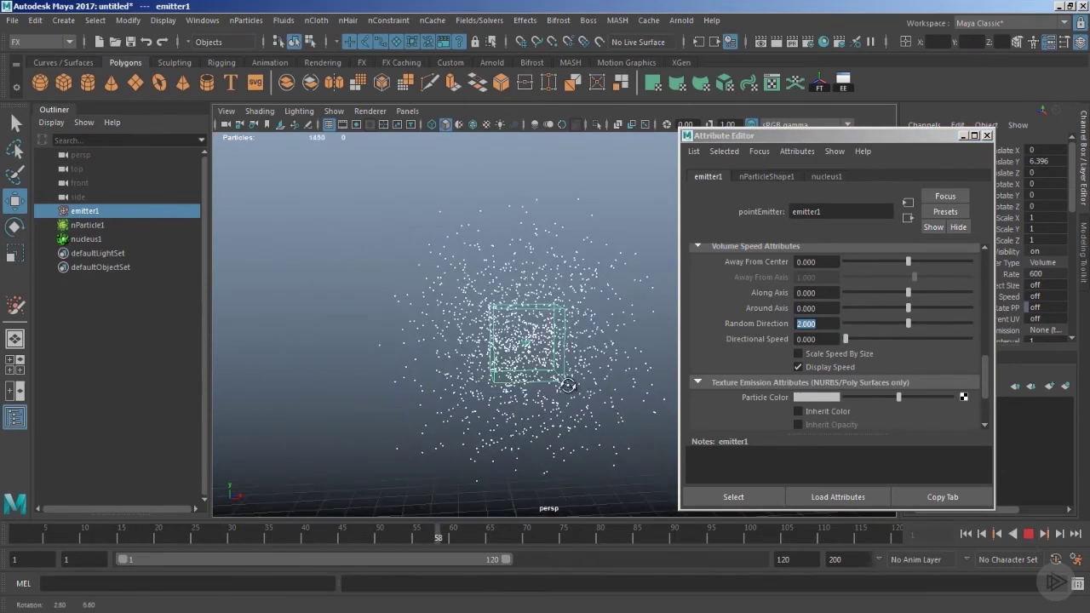
key("Escape")
right_click_drag(538, 369, 640, 412, "alt")
left_click_drag(639, 412, 585, 345, "alt")
right_click_drag(575, 289, 528, 341, "alt")
left_click_drag(528, 341, 560, 445, "alt")
right_click_drag(559, 445, 581, 412, "alt")
left_click_drag(579, 412, 622, 392, "alt")
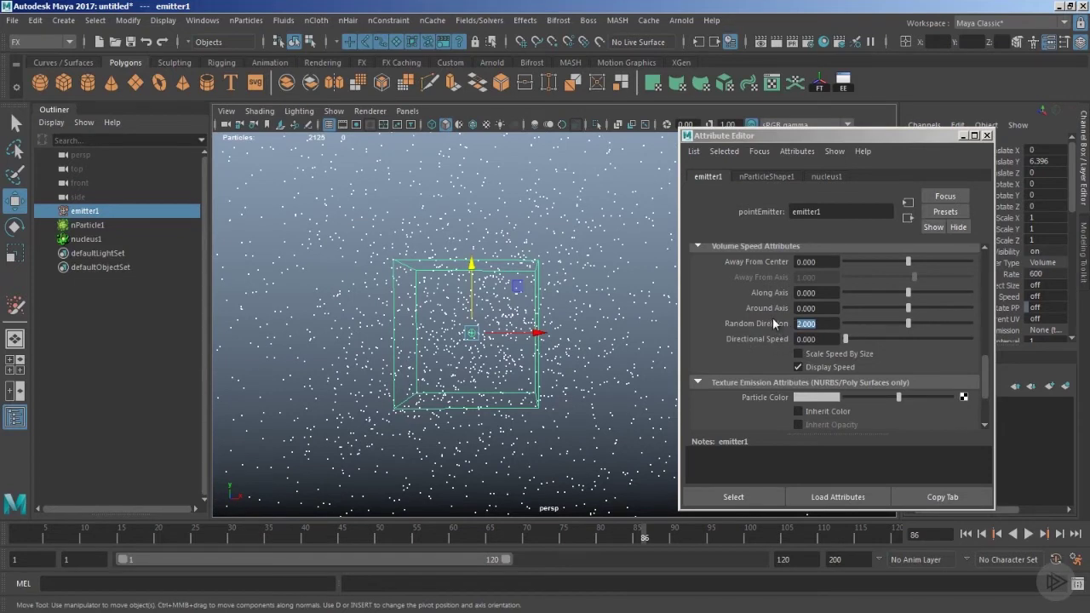
middle_click_drag(558, 396, 495, 421, "alt")
right_click_drag(496, 421, 474, 394, "alt")
left_click_drag(474, 394, 538, 387, "alt")
middle_click_drag(538, 388, 503, 387, "alt")
Step: Set the emitter's Random Direction to 0 and rewind the simulation to its first frame
left_click_drag(847, 136, 918, 128)
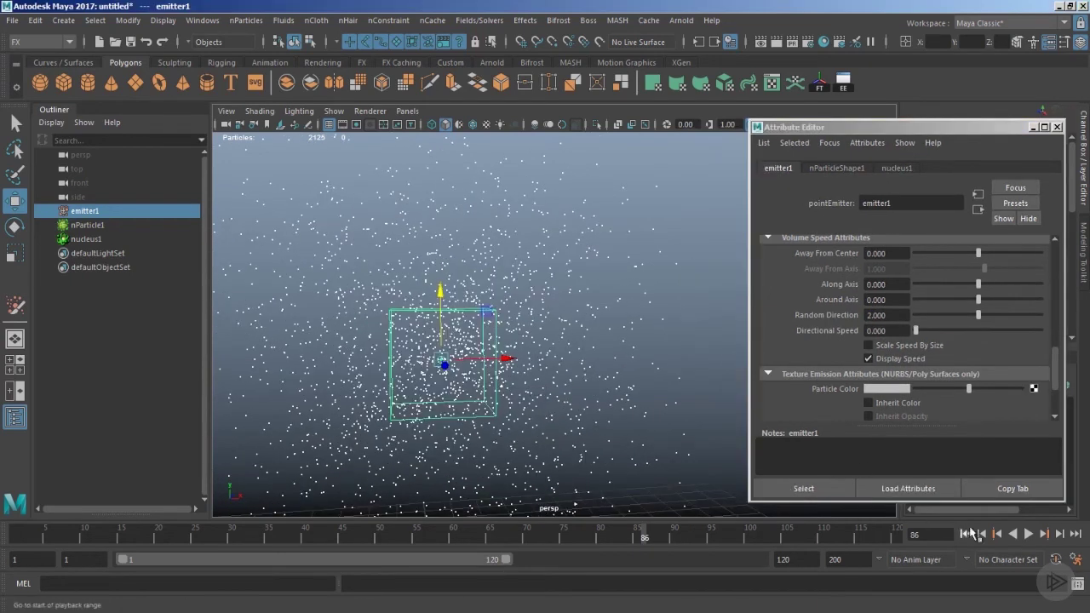
left_click_drag(896, 313, 768, 318)
type("0")
key("Return")
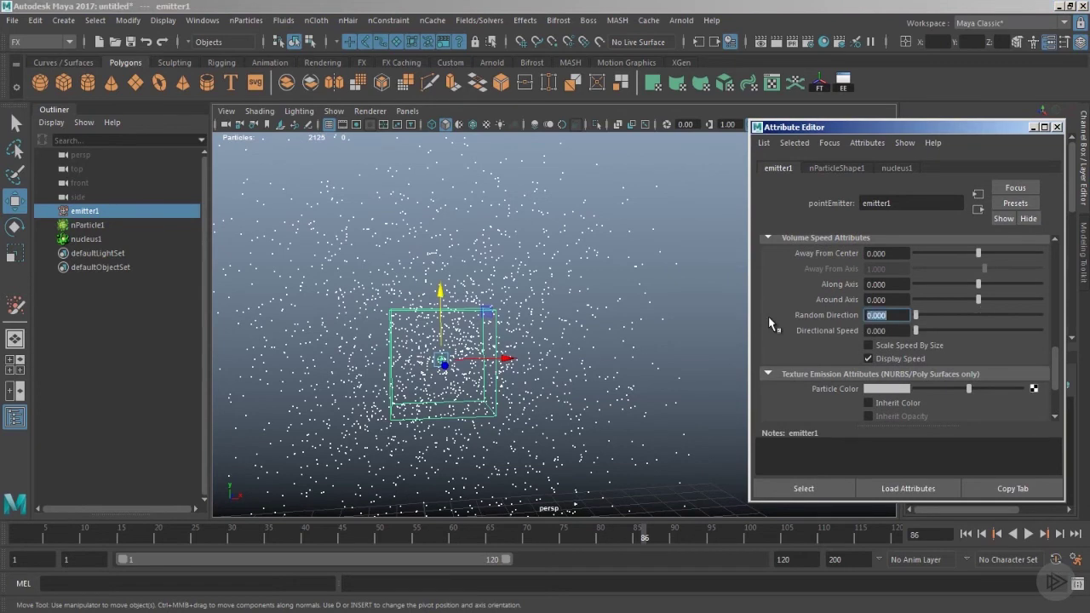
left_click(966, 530)
Step: Set the emitter's Directional Speed to 1 and examine the direction arrow relative to the cube volume
left_click_drag(895, 330, 689, 320)
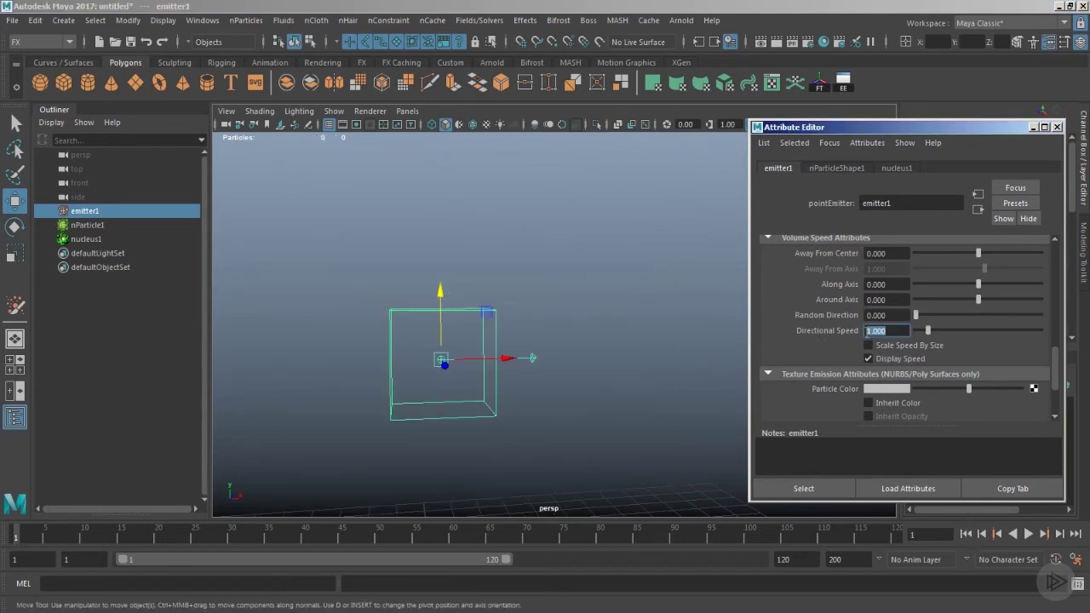
left_click_drag(515, 397, 487, 409, "alt")
right_click_drag(486, 408, 570, 421, "alt")
left_click_drag(570, 421, 575, 408, "alt")
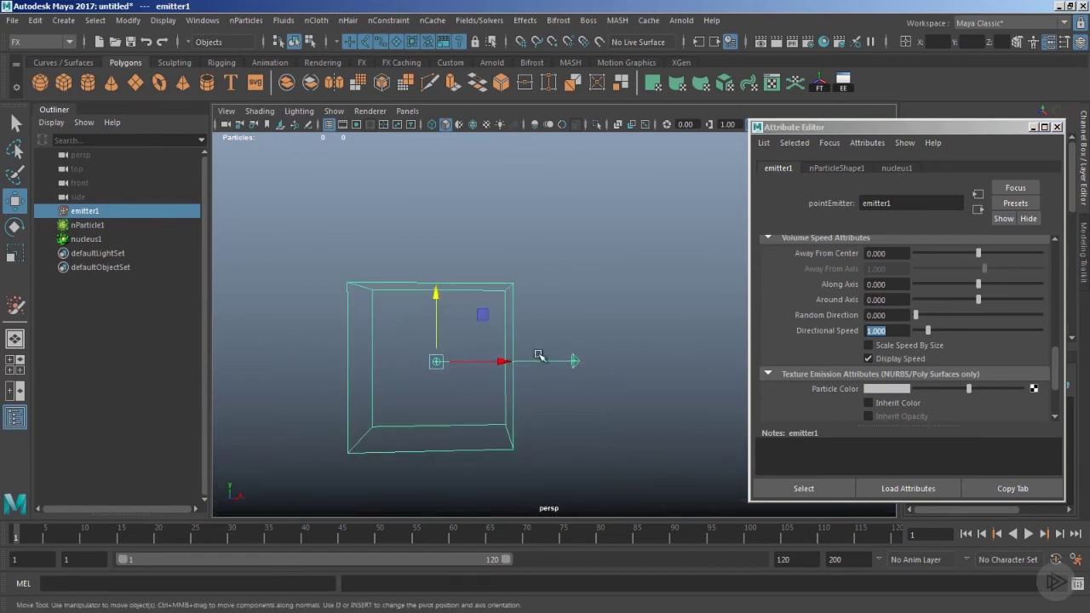
left_click_drag(535, 364, 602, 360, "alt")
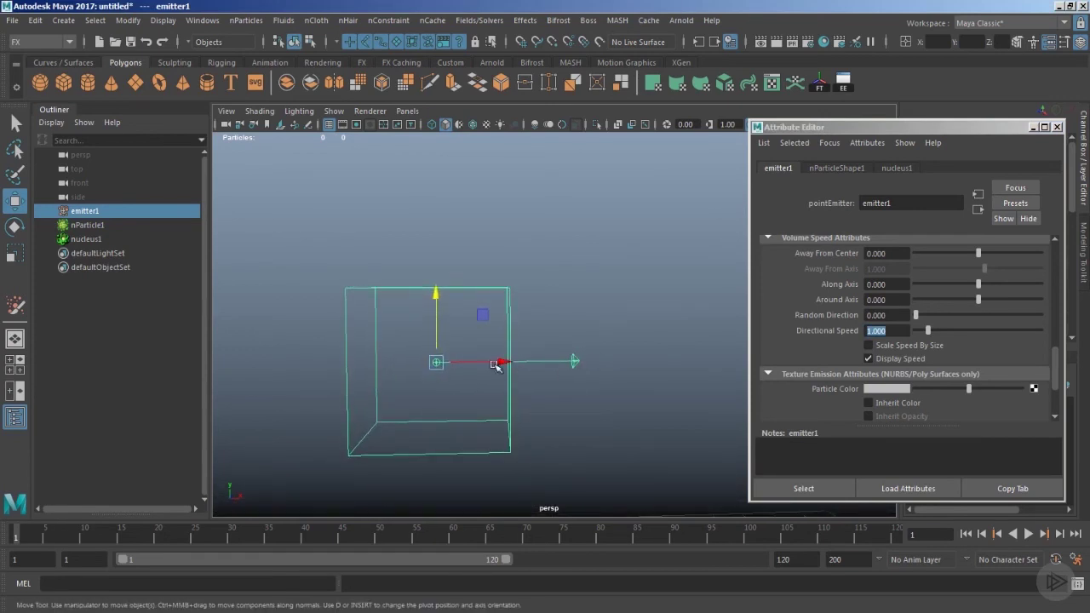
left_click_drag(520, 389, 494, 366, "alt")
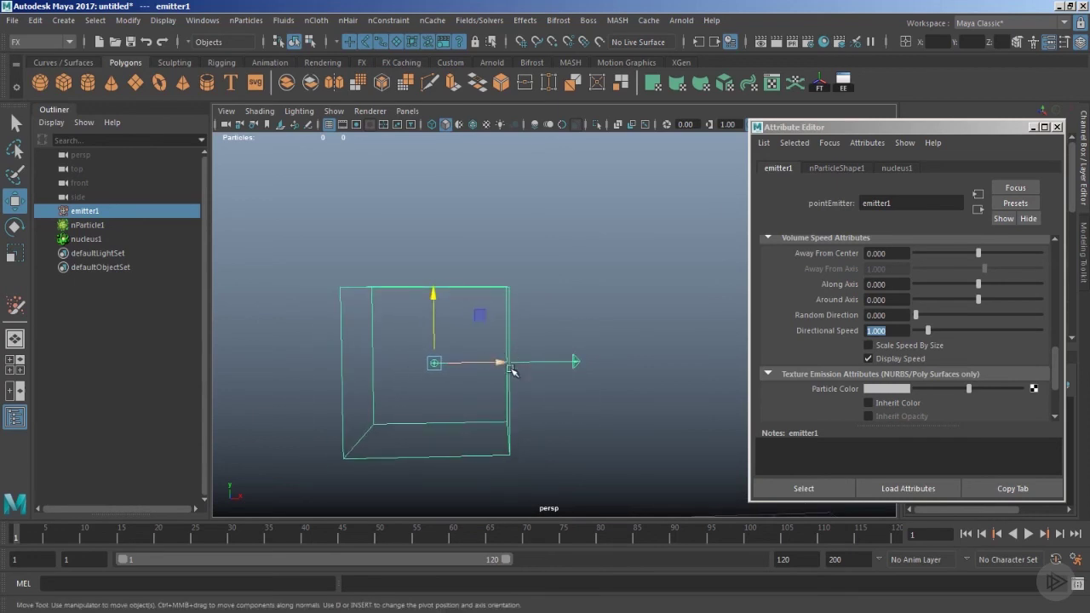
left_click_drag(432, 314, 445, 366, "alt")
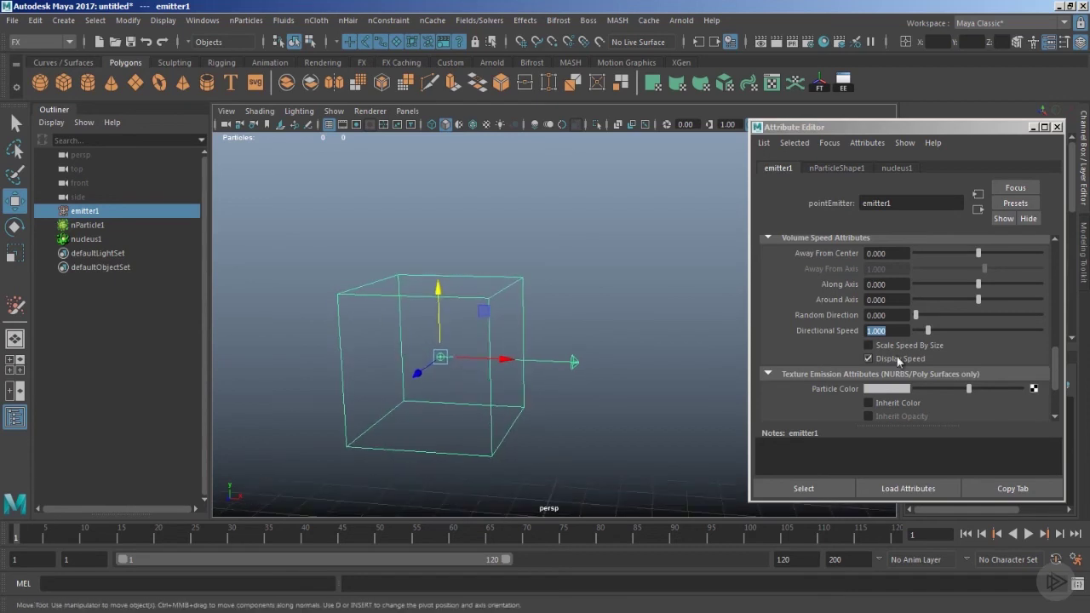
Step: Set the emitter's Direction X to 0 and Direction Z to 1 in the Distance/Direction Attributes
scroll(889, 346, "up", 5)
scroll(881, 320, "up", 3)
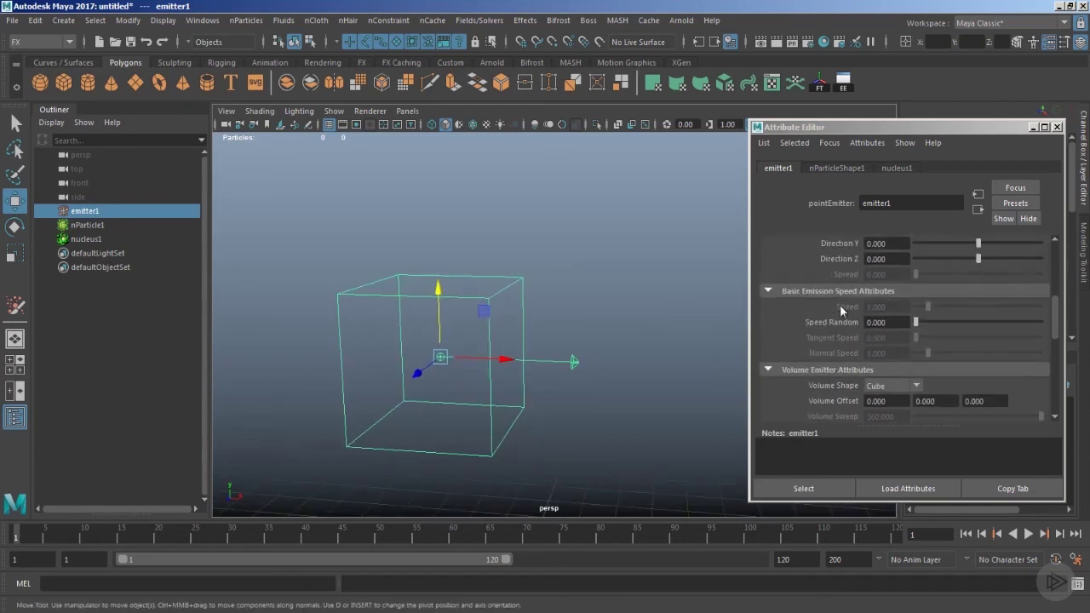
scroll(843, 316, "up", 3)
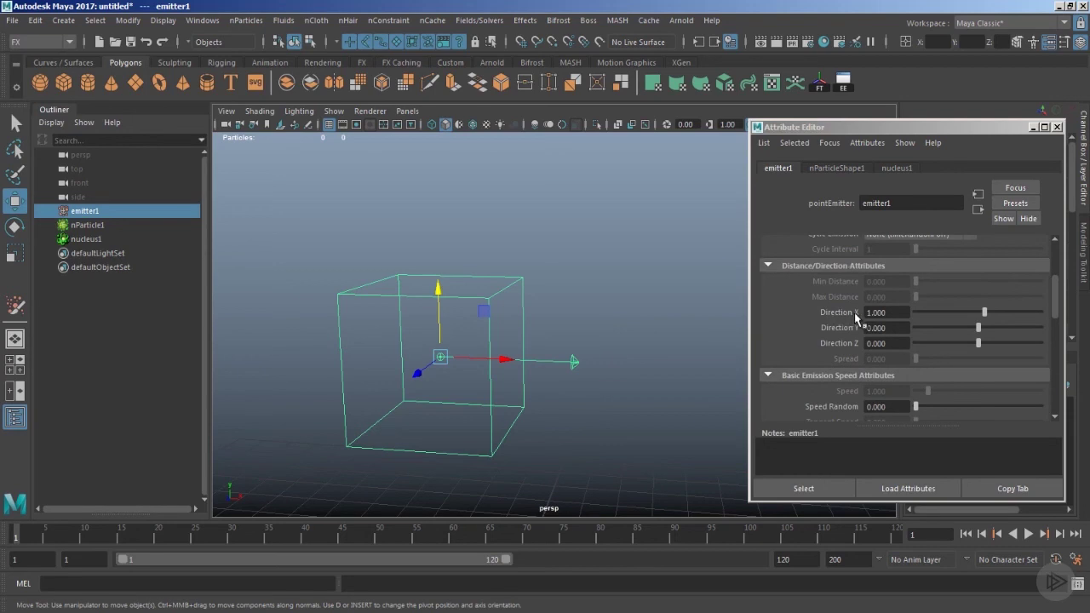
left_click(892, 312)
type("0")
key("Return")
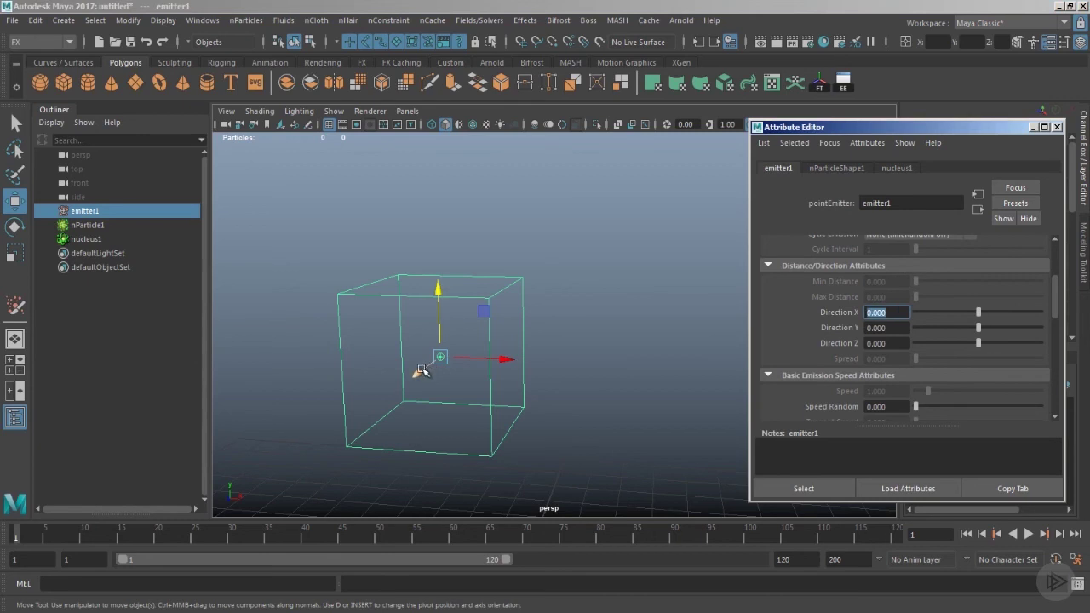
left_click(901, 344)
type("1")
key("Return")
Step: Play the simulation, examine the particles' travel along the Z axis, and stop the playback
left_click_drag(587, 360, 491, 370, "alt")
middle_click_drag(617, 408, 604, 417, "alt")
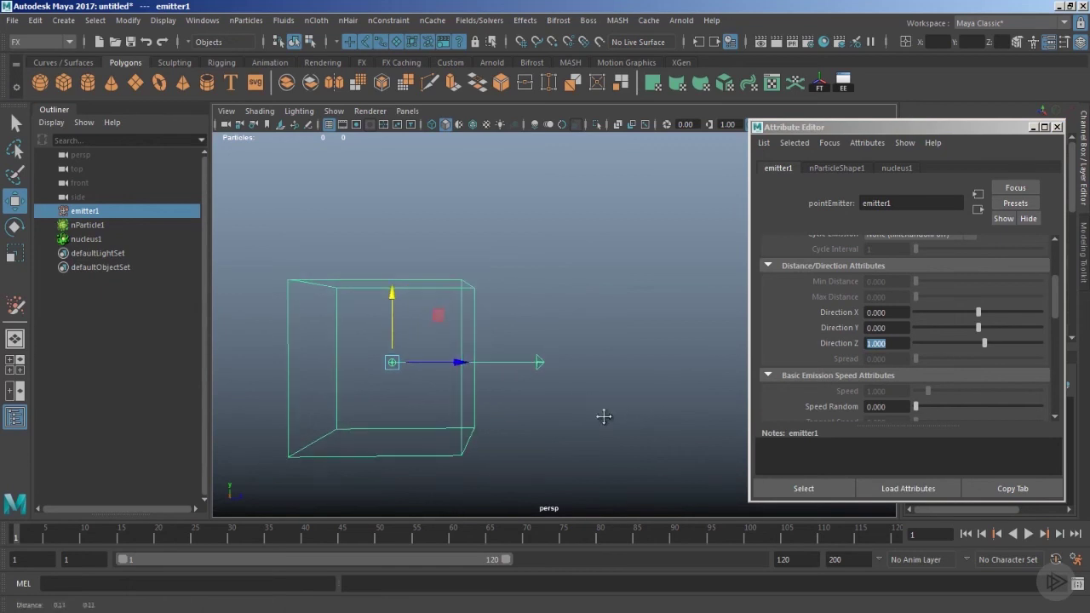
left_click(1028, 533)
mouse_move(608, 443)
left_mouse_down("alt")
mouse_move(616, 428)
mouse_move(604, 452)
left_mouse_up("alt")
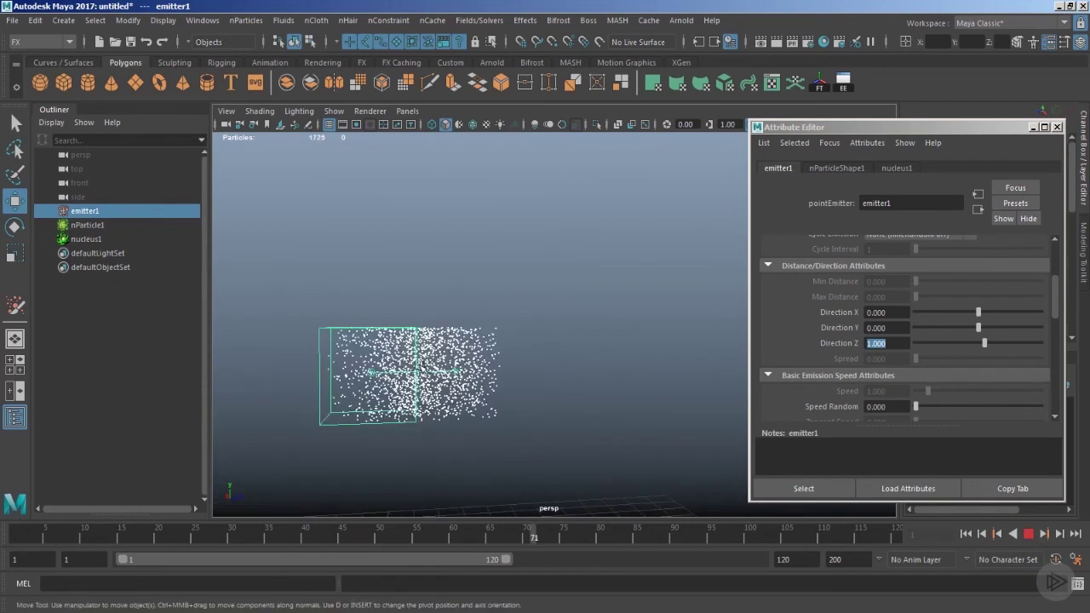
key("Escape")
left_click_drag(494, 414, 559, 420, "alt")
Step: Set the emitter's Directional Speed to 10 in the Volume Speed Attributes
scroll(854, 352, "down", 5)
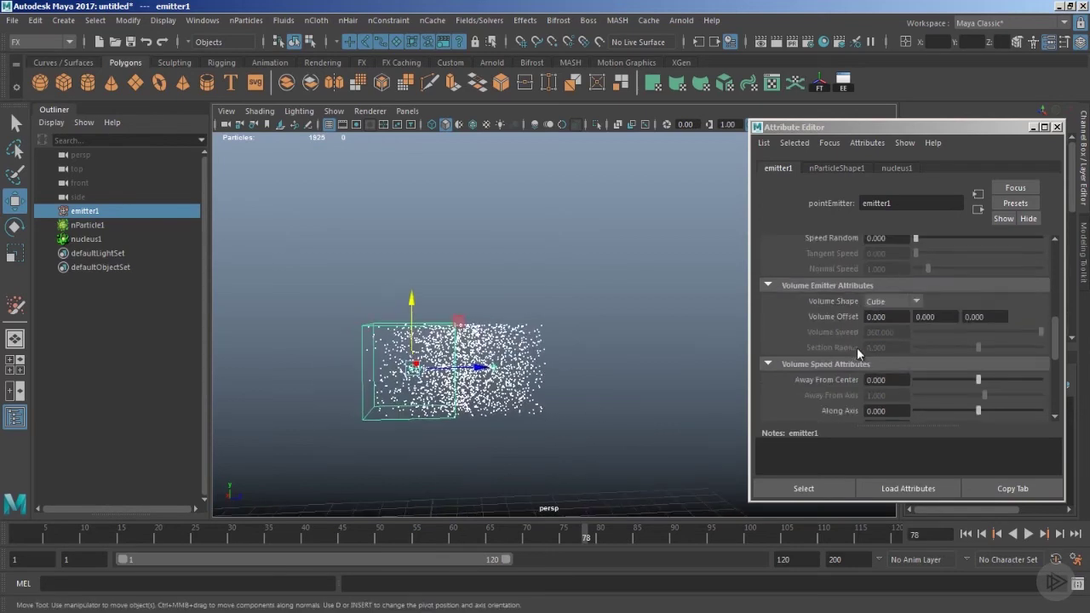
left_click(888, 372)
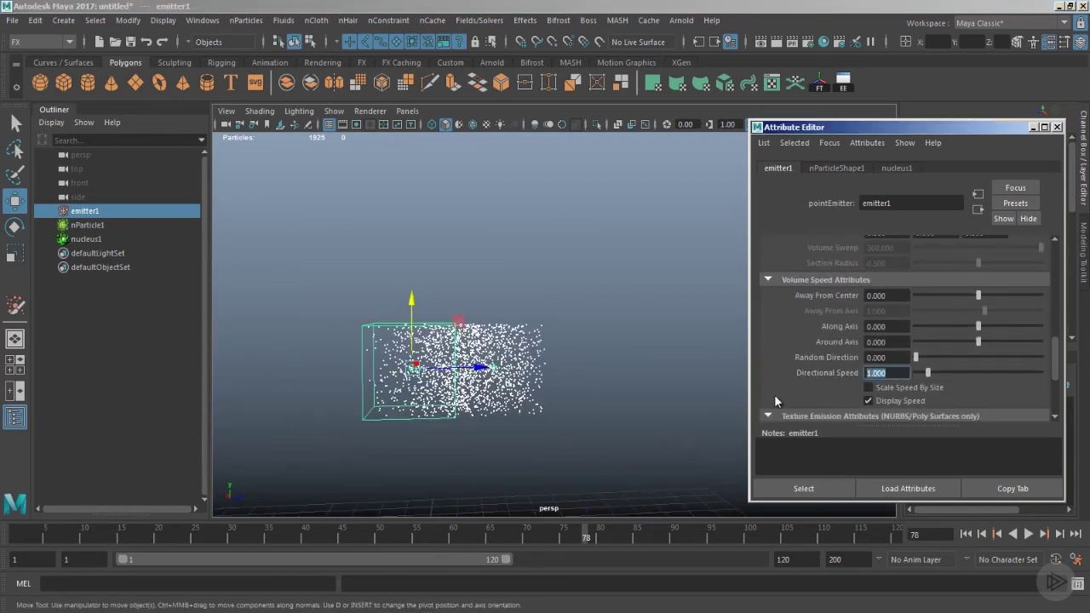
type("10")
key("Return")
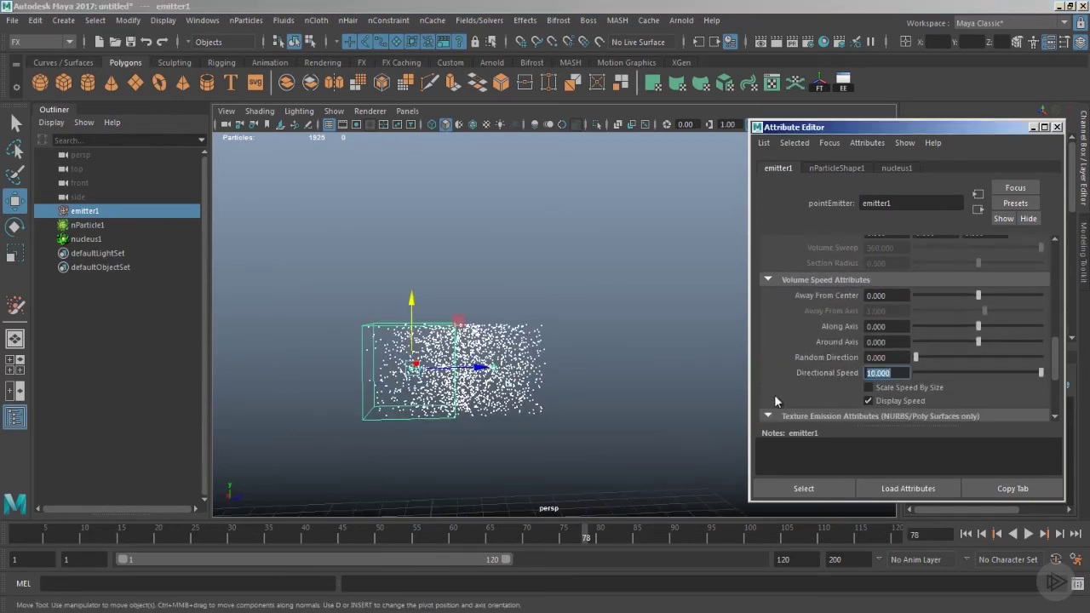
Step: Replay the simulation from the start, stop it, and examine the full particle stream with the Attribute Editor minimized
left_click(965, 534)
left_click(1027, 534)
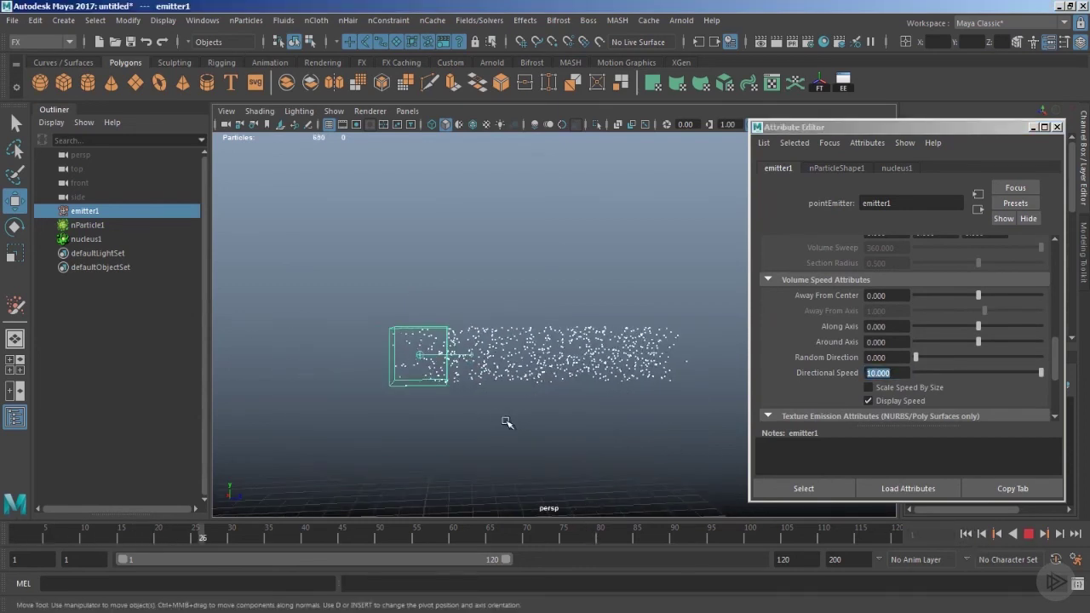
middle_click_drag(456, 421, 393, 425, "alt")
key("Escape")
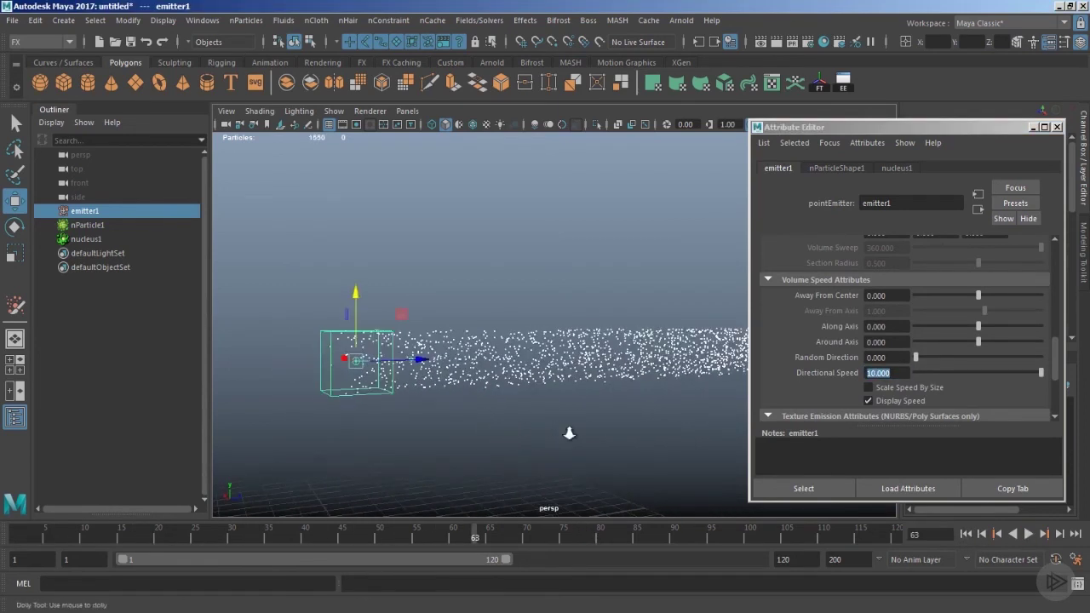
right_click_drag(569, 434, 647, 420, "alt")
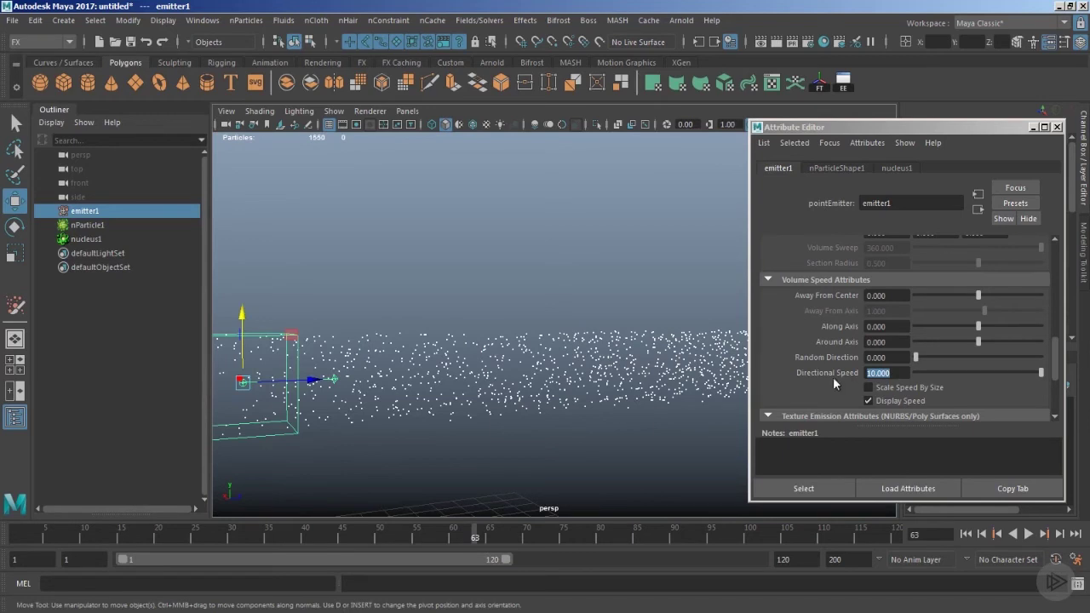
left_click_drag(469, 375, 506, 387, "alt")
right_click_drag(506, 388, 409, 384, "alt")
left_click_drag(528, 413, 476, 421, "alt")
right_click_drag(477, 420, 579, 418, "alt")
left_click_drag(473, 414, 423, 402, "alt")
left_click(1033, 126)
left_click_drag(630, 400, 600, 389, "alt")
right_click_drag(600, 389, 553, 389, "alt")
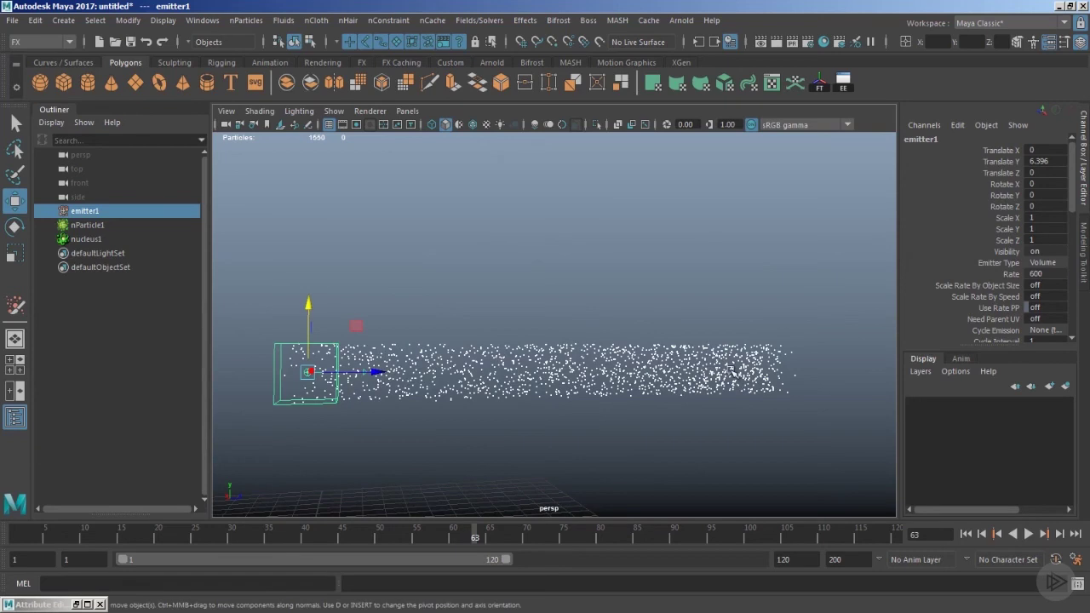
Step: Restore the Attribute Editor and set the emitter's Away From Center speed to 2
left_click(76, 605)
scroll(477, 436, "up", 1)
middle_click_drag(477, 436, 527, 432, "alt")
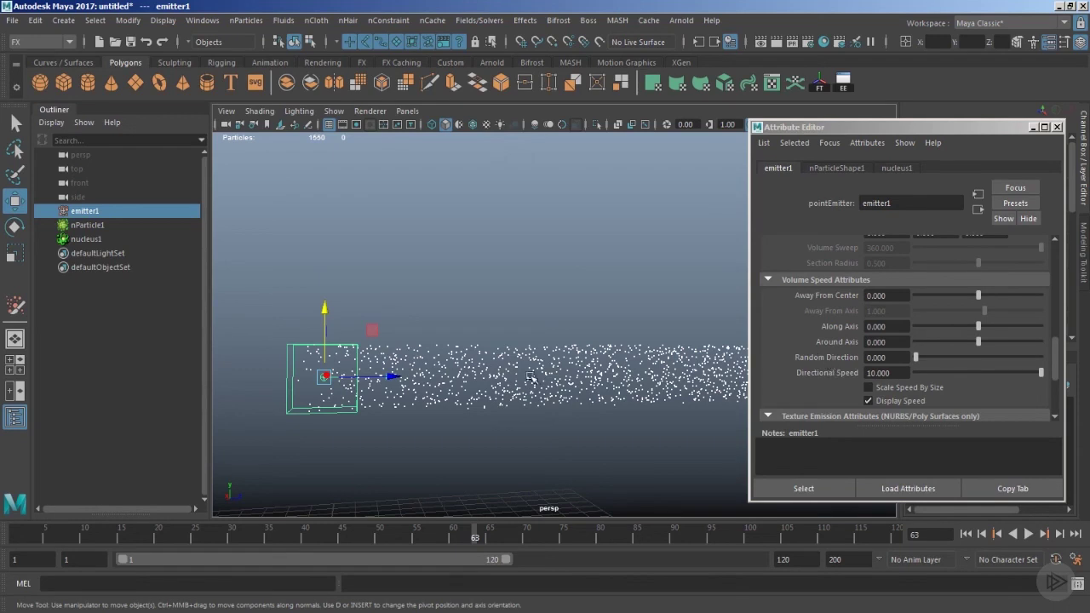
middle_click_drag(531, 377, 536, 404, "alt")
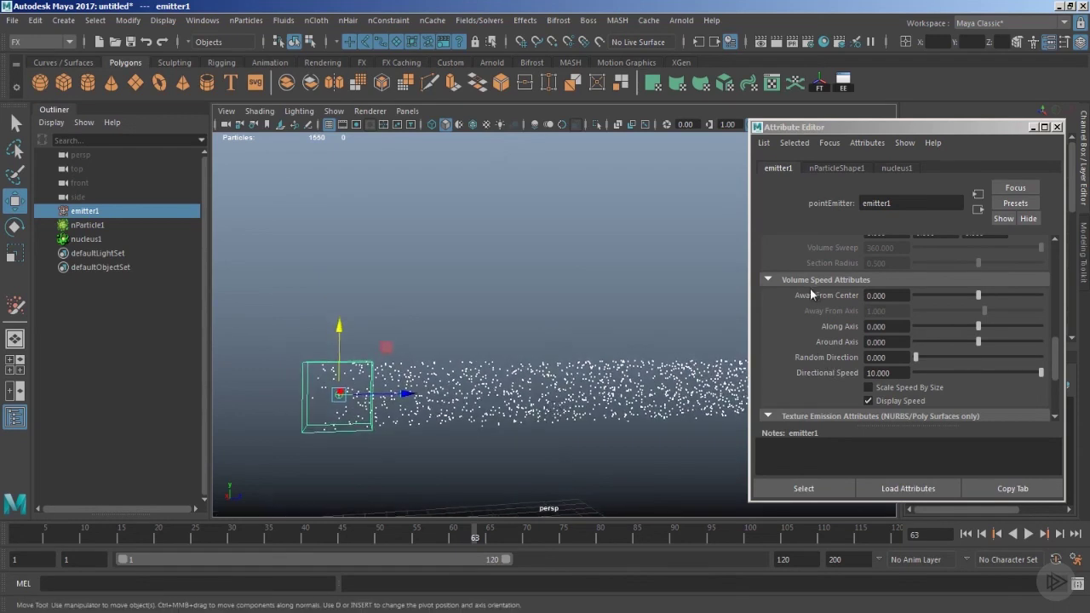
left_click(889, 297)
type("2")
key("Return")
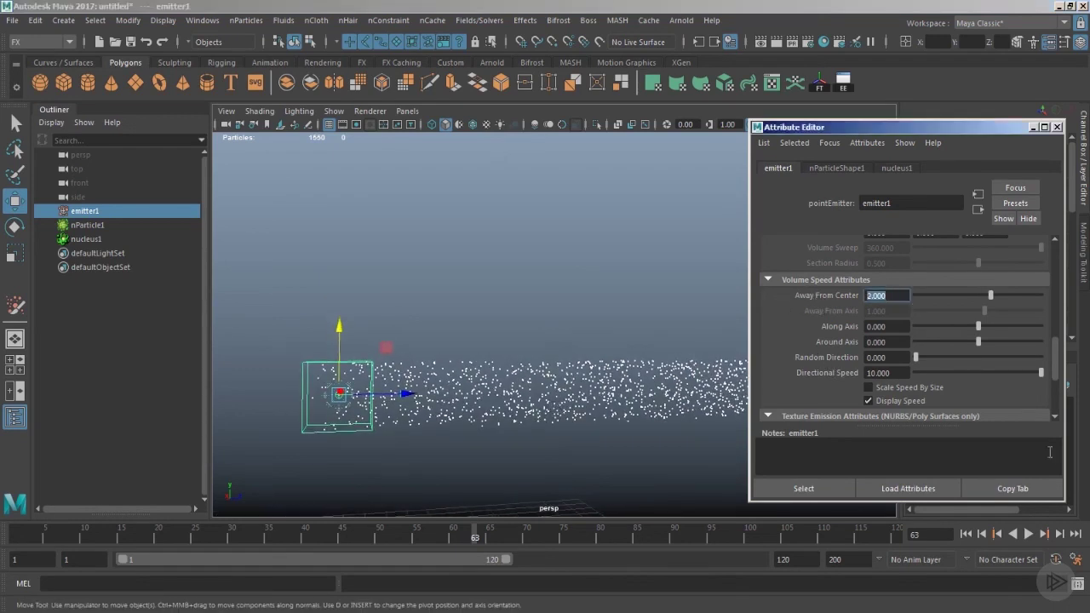
Step: Replay the simulation from the start and examine the shape of the particle stream with the combined outward and directional speeds
left_click(964, 534)
left_click(1027, 534)
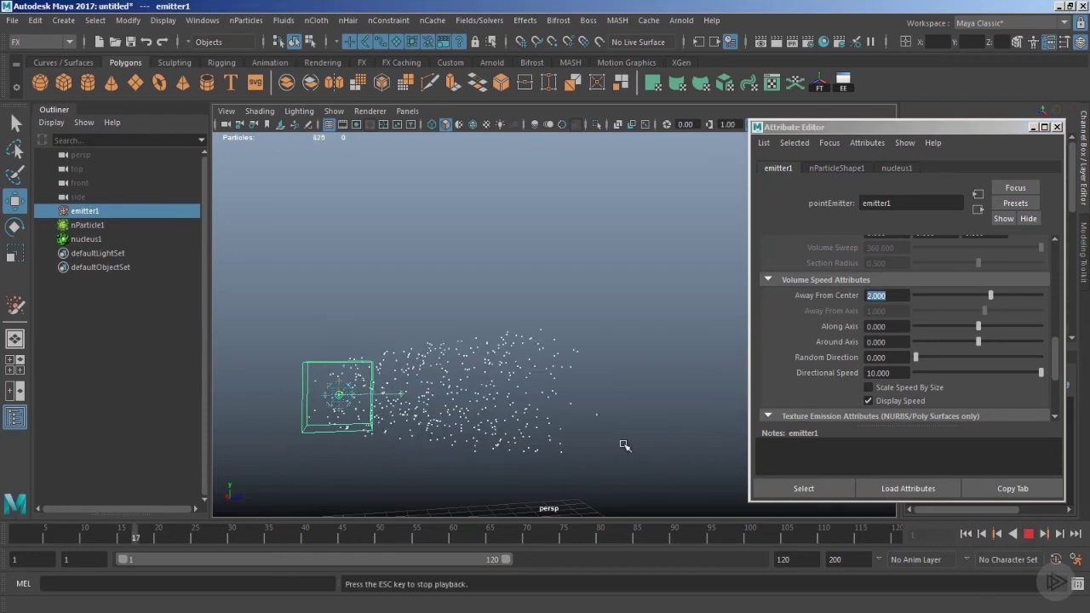
middle_click_drag(624, 444, 539, 440, "alt")
right_click_drag(539, 440, 502, 433, "alt")
mouse_move(502, 433)
left_mouse_down("alt")
mouse_move(484, 431)
mouse_move(489, 421)
left_mouse_up("alt")
middle_click_drag(489, 416, 431, 403, "alt")
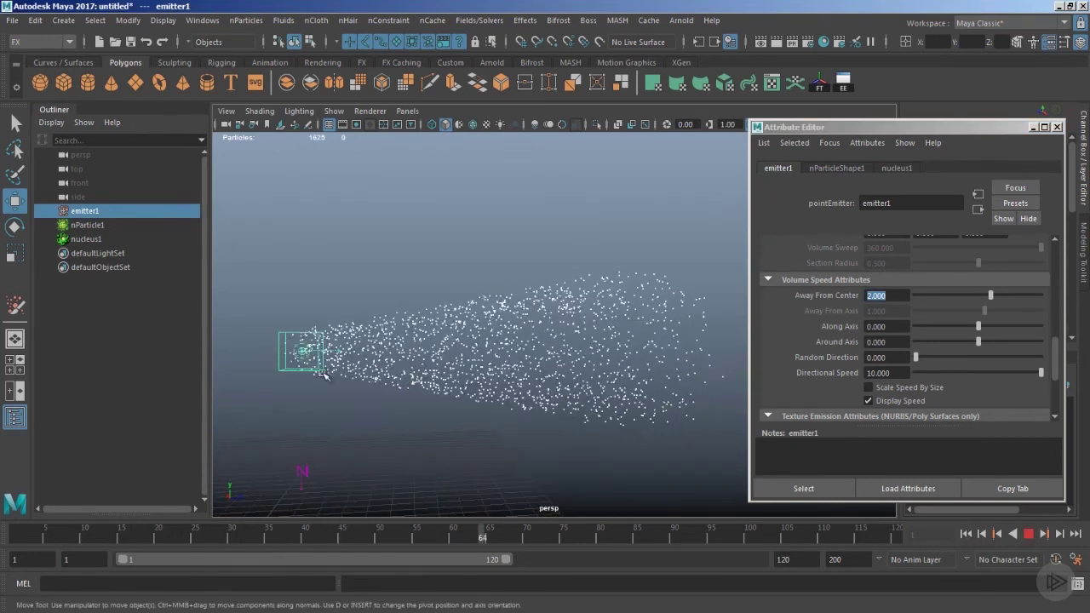
left_click_drag(480, 414, 724, 459, "alt")
left_click(1028, 534)
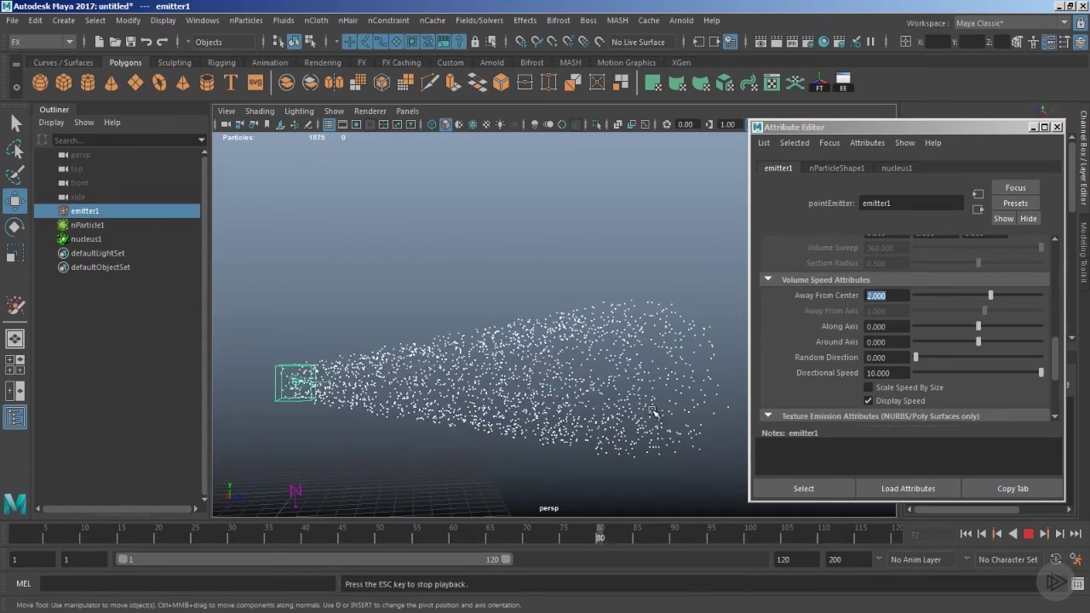
right_click_drag(596, 379, 567, 389, "alt")
left_click_drag(567, 389, 596, 370, "alt")
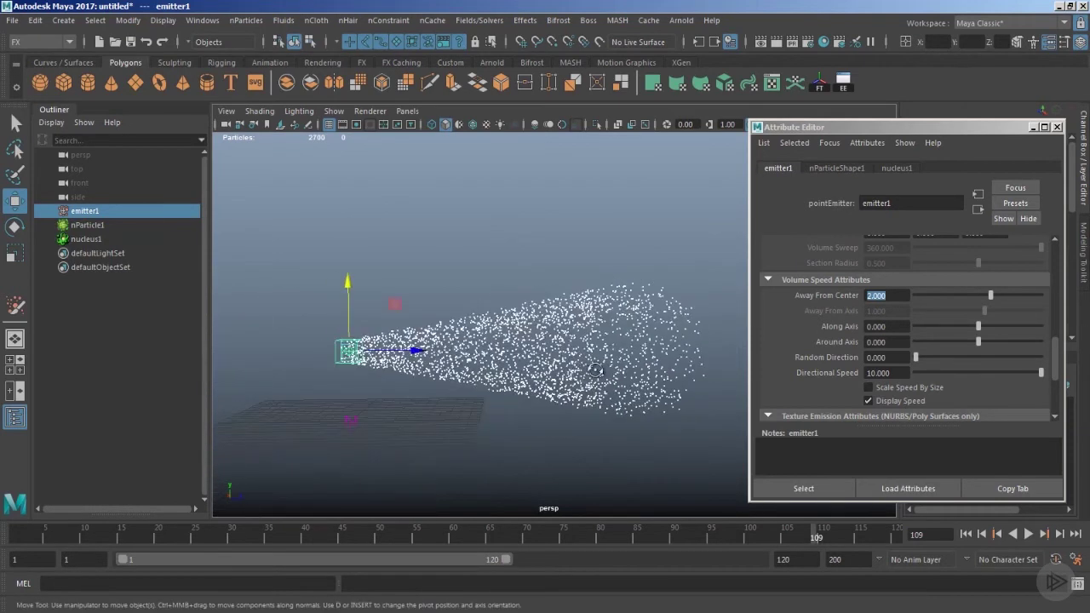
right_click_drag(603, 379, 601, 431, "alt")
left_click_drag(601, 431, 591, 423, "alt")
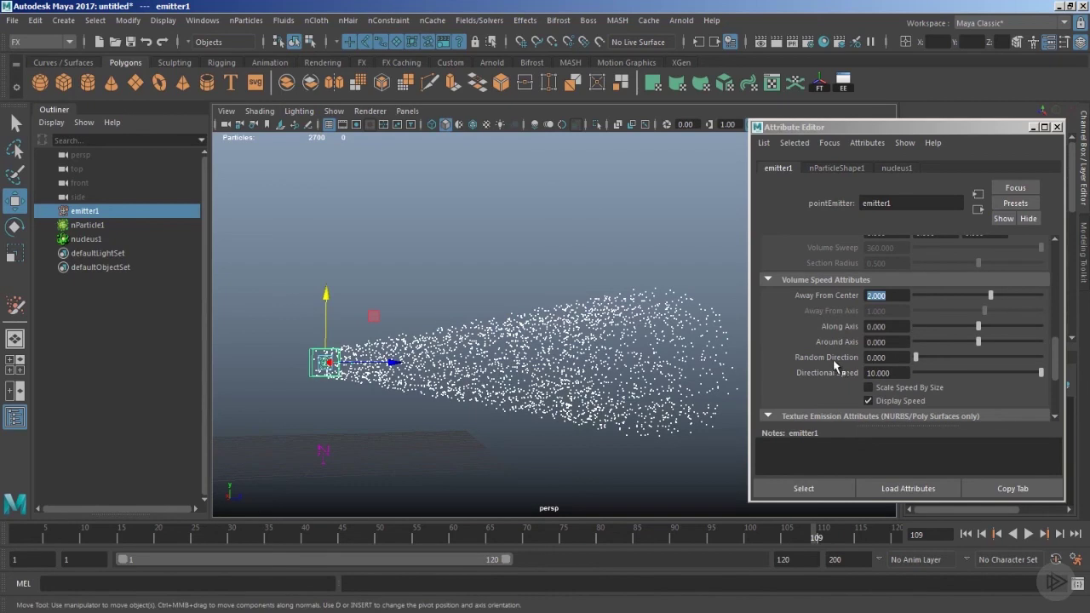
Step: Set the emitter's Random Direction to 2 and replay the simulation to view the more scattered stream
left_click(896, 357)
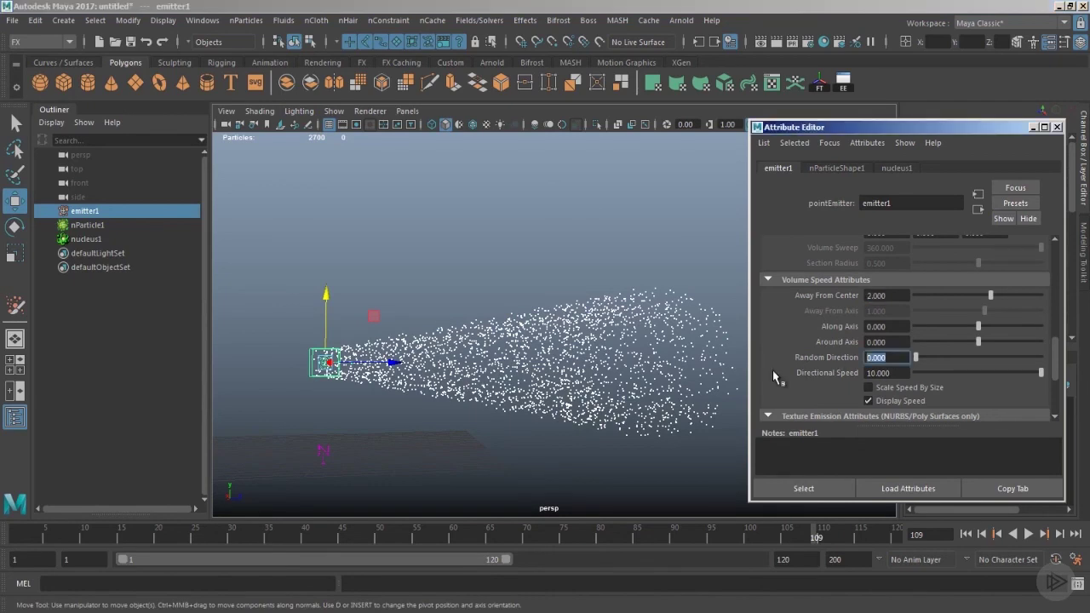
key("alt+v")
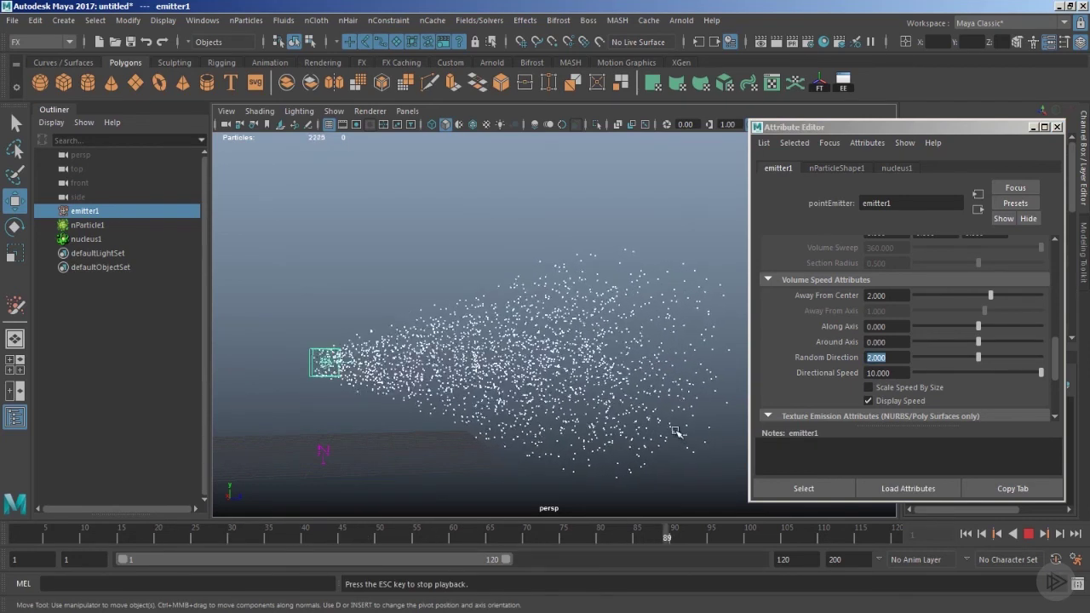
key("Escape")
left_click_drag(579, 366, 477, 408, "alt")
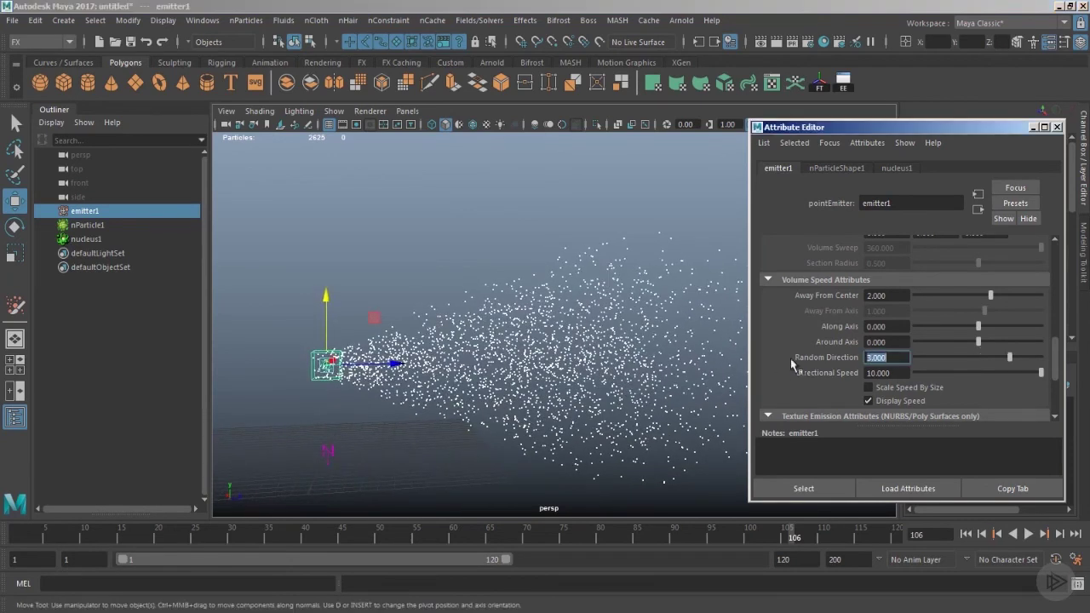
Step: Replay the simulation from the start with Random Direction at 3, stop it, and examine the particle spread
left_click(966, 534)
left_click(1028, 534)
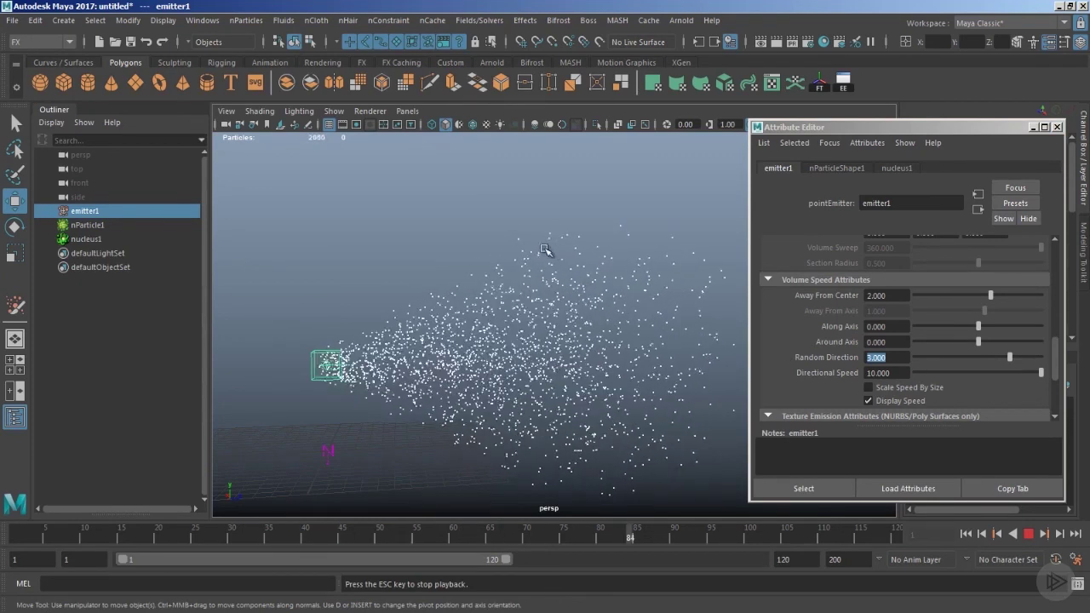
key("Escape")
left_click_drag(661, 353, 724, 350, "alt")
scroll(555, 340, "up", 3)
middle_click_drag(465, 386, 564, 344, "alt")
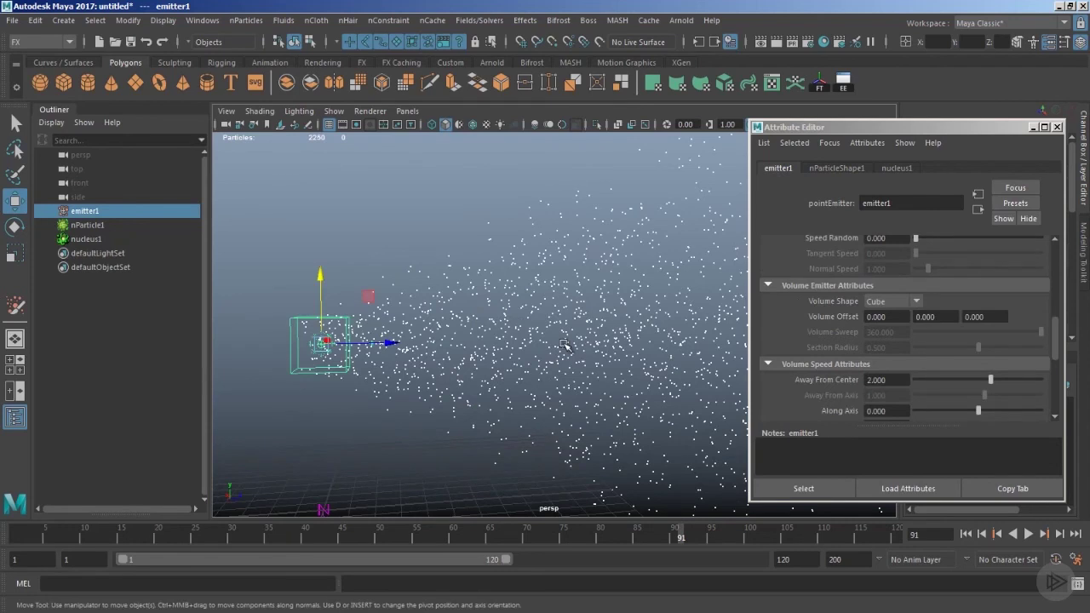